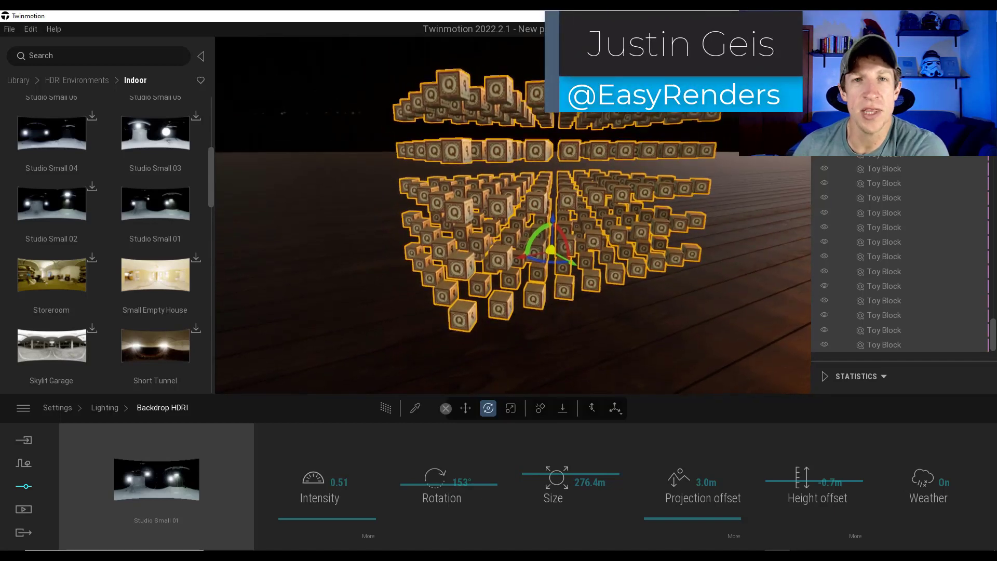
# Step: Drop the selected grid of toy blocks onto the wooden floor with Gravity and stop the simulation
pyautogui.click(562, 408)
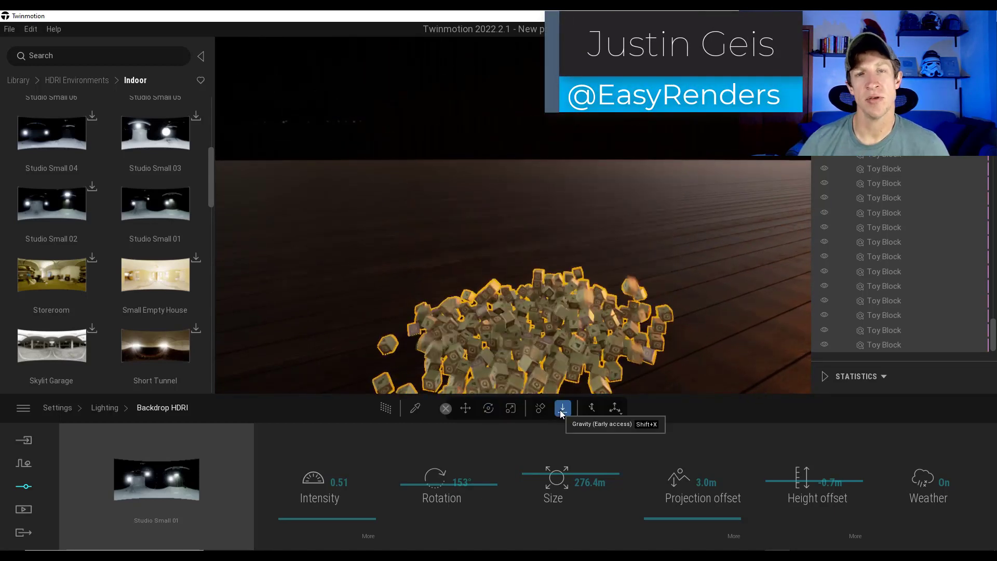
pyautogui.click(562, 408)
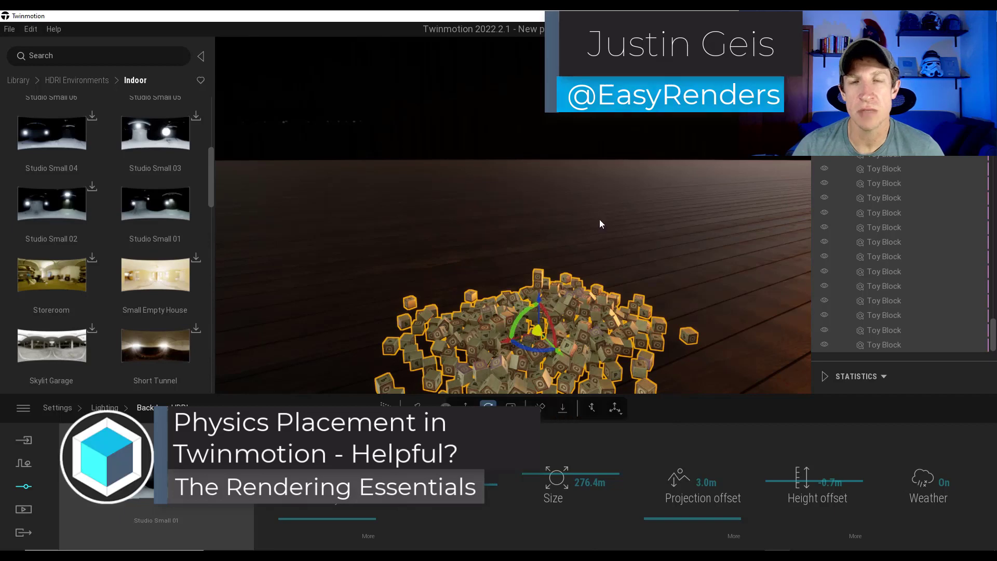
pyautogui.moveTo(600, 224); pyautogui.dragTo(621, 325, button='right')
pyautogui.press('w')
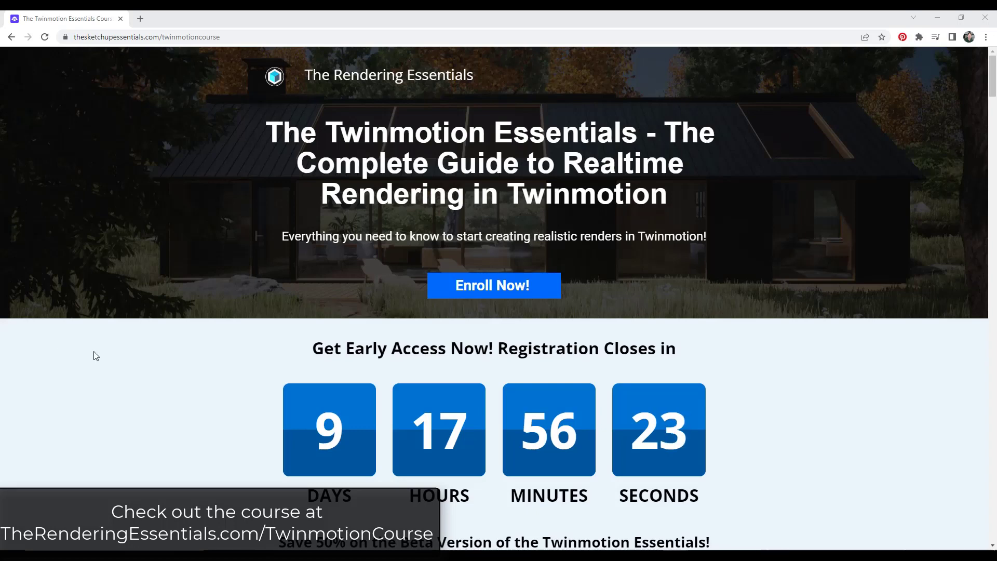
# Step: Switch to the browser and review the Twinmotion Essentials course page from the introduction to the exterior rendering section
pyautogui.scroll(-8, 96, 356)
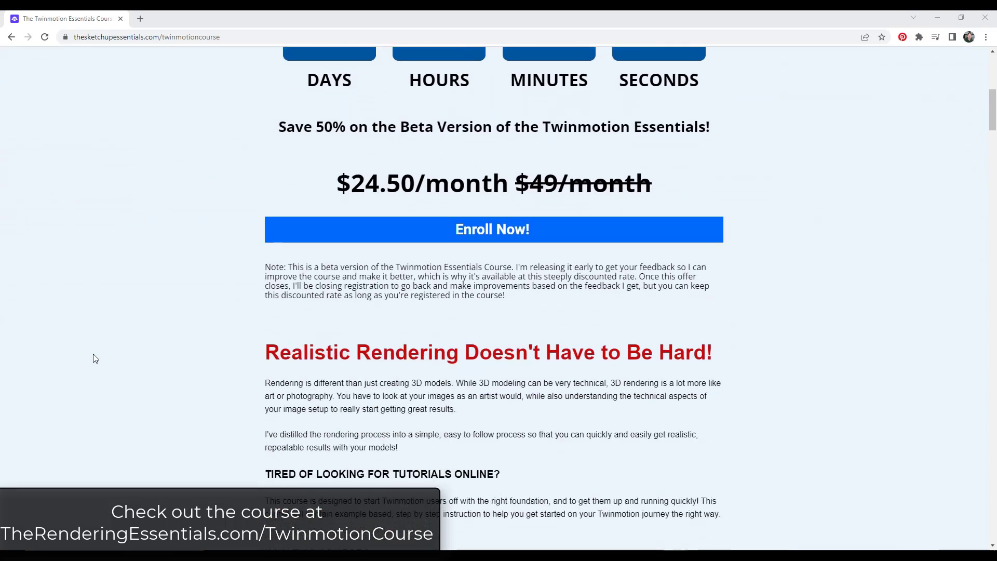
pyautogui.scroll(-9, 95, 358)
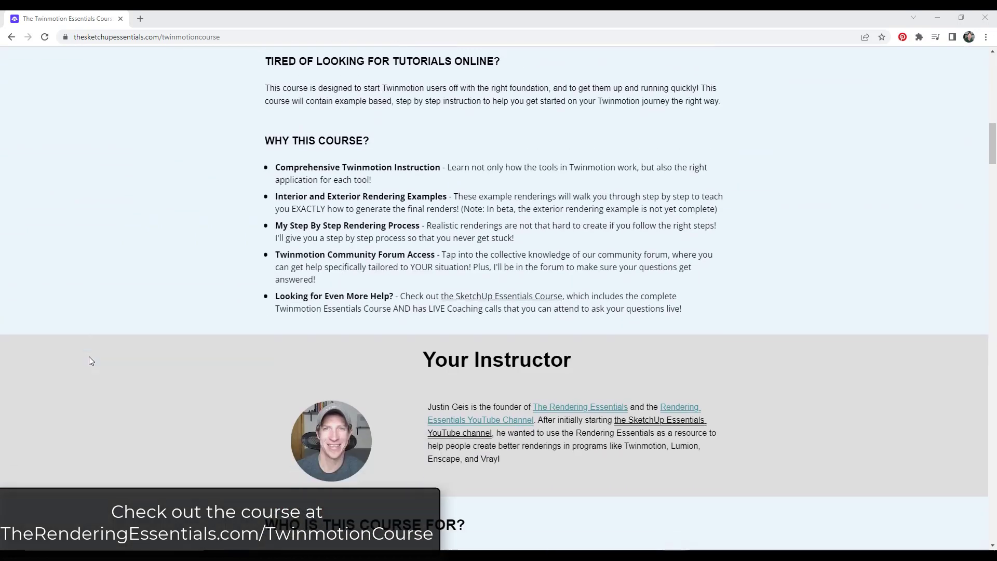
pyautogui.scroll(-12, 90, 361)
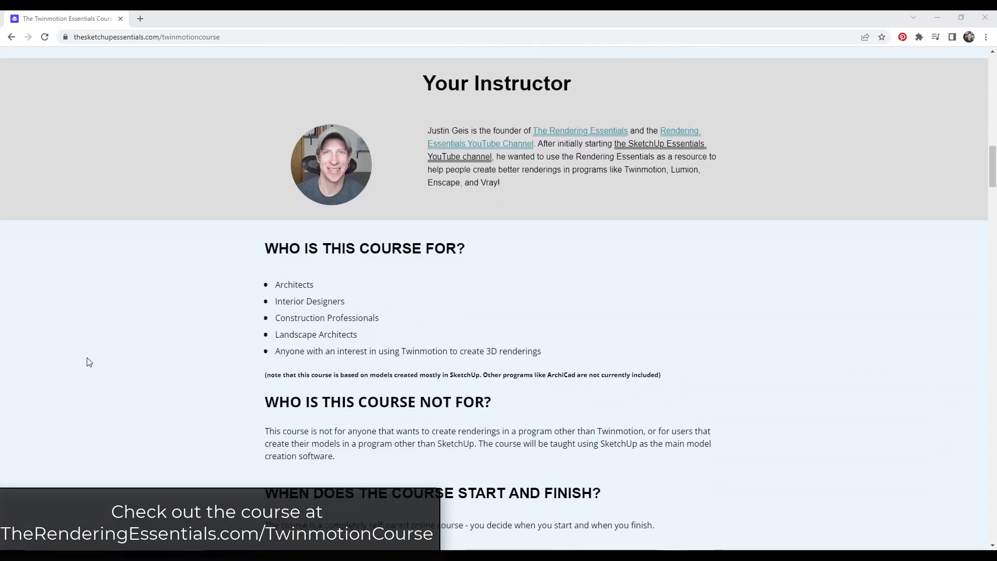
pyautogui.scroll(-7, 89, 361)
pyautogui.scroll(-3, 88, 362)
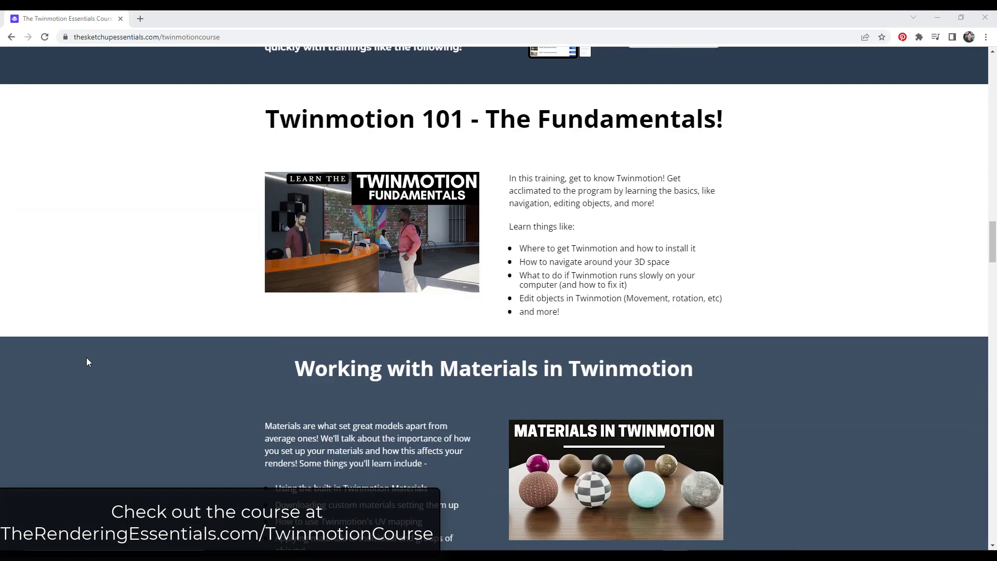
pyautogui.scroll(-7, 86, 362)
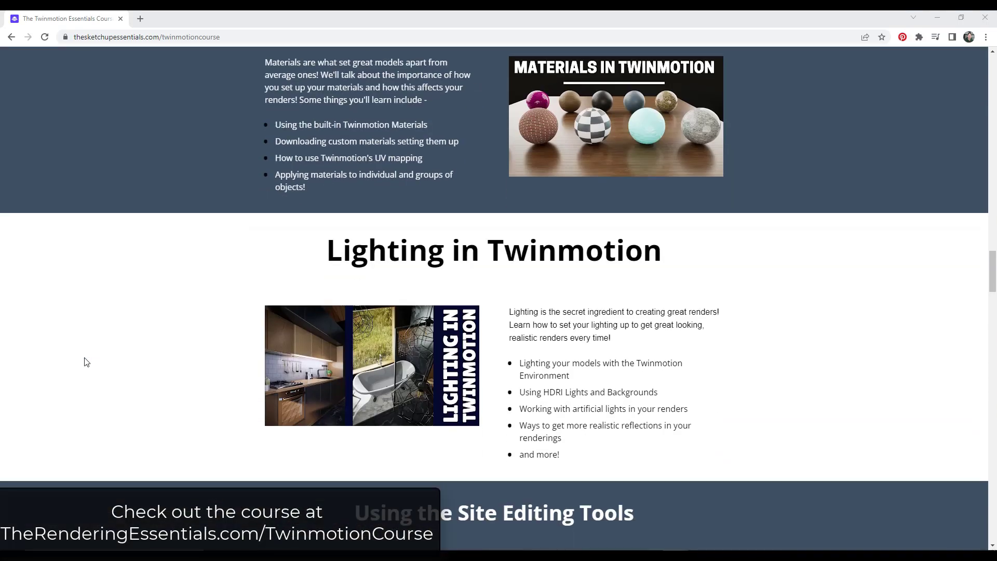
pyautogui.scroll(-7, 84, 362)
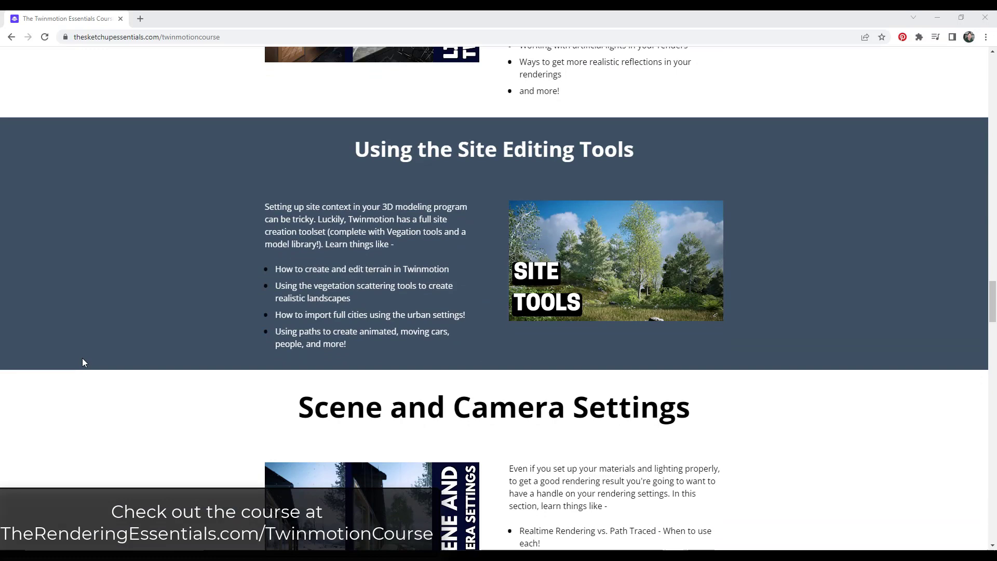
pyautogui.scroll(-6, 81, 362)
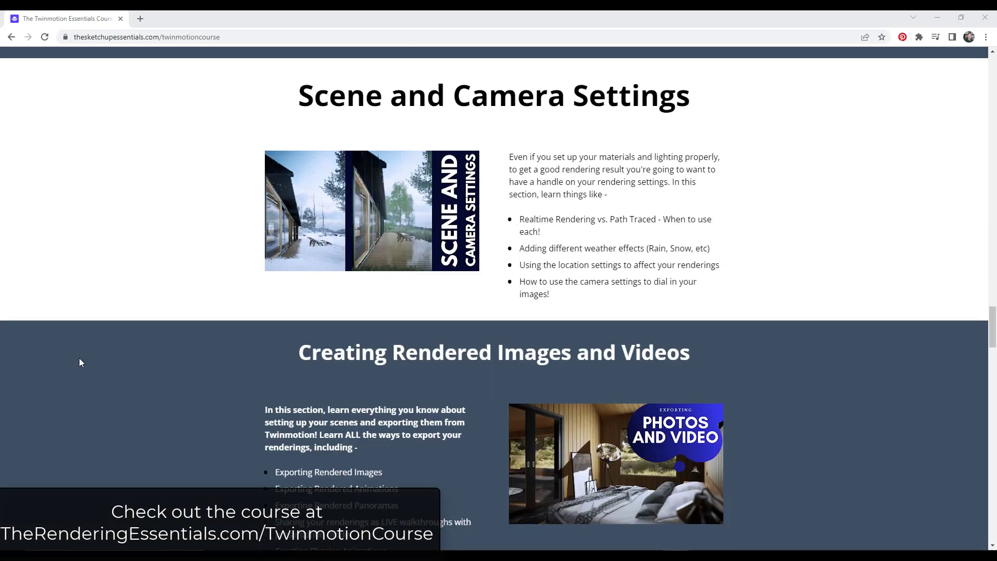
pyautogui.scroll(-5, 78, 362)
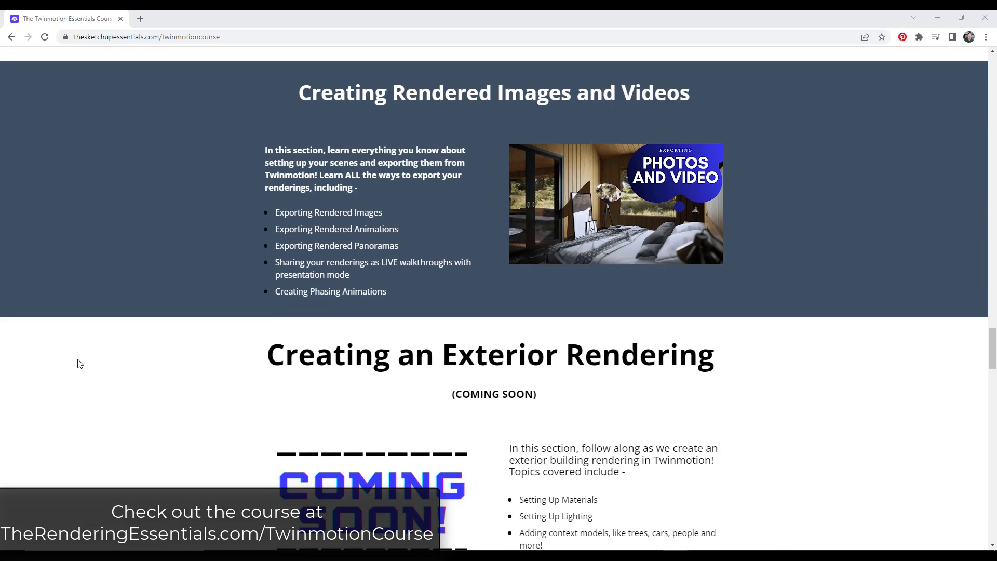
pyautogui.scroll(-5, 78, 364)
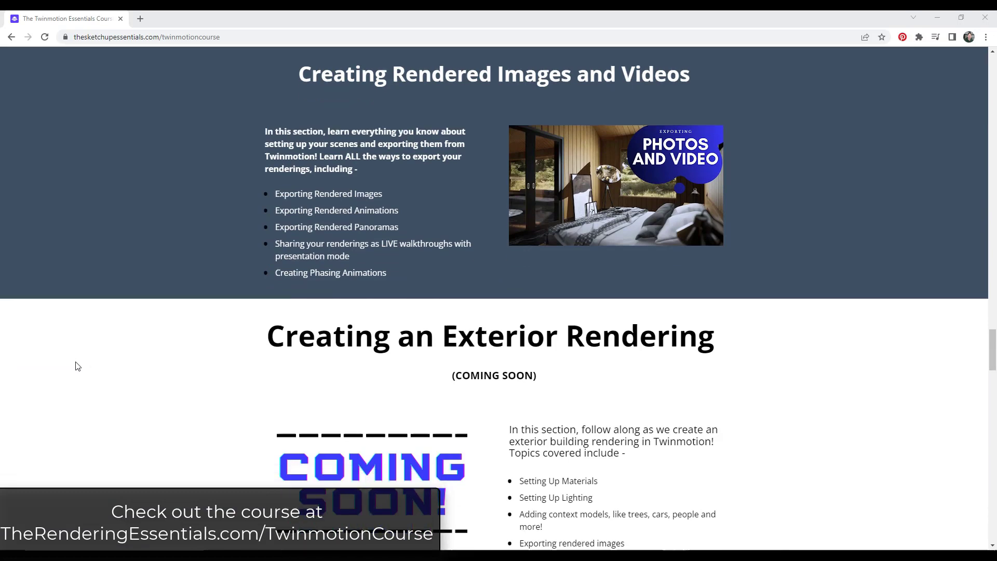
pyautogui.scroll(-5, 76, 367)
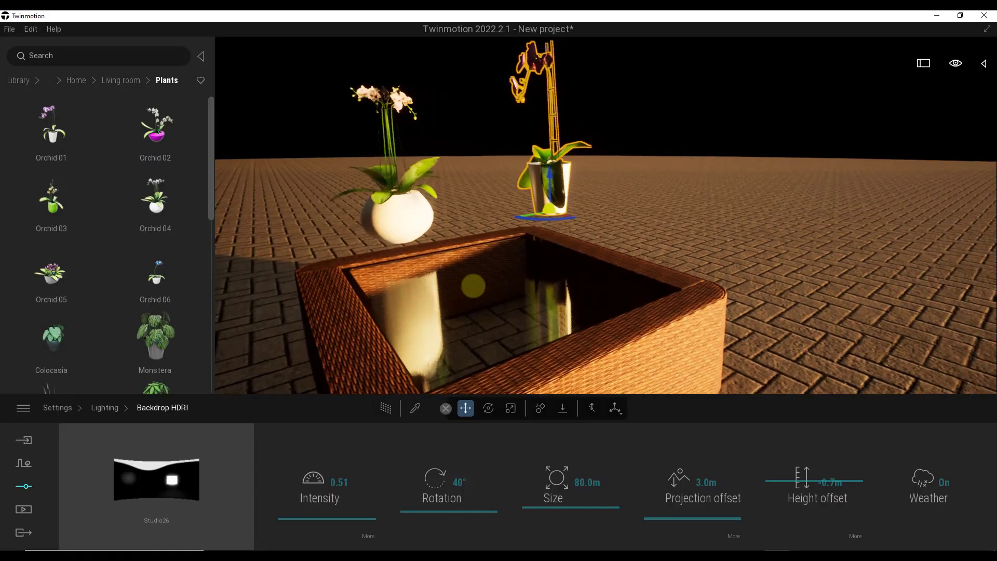
# Step: Move the selected orchid in the cylindrical pot over the glass-top wicker table's side and lower it toward the surface
pyautogui.moveTo(473, 286); pyautogui.dragTo(470, 274, button='right')
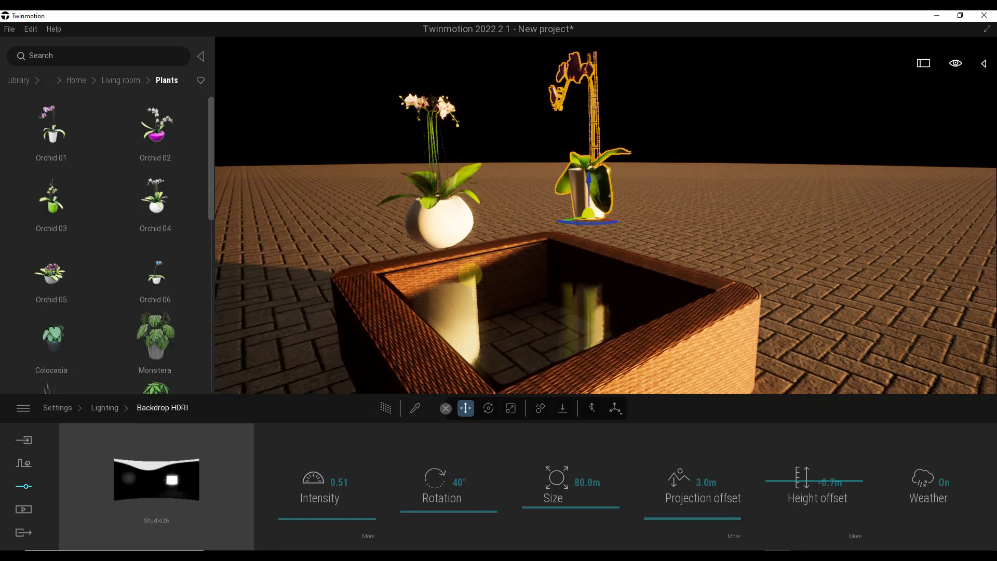
pyautogui.moveTo(471, 273); pyautogui.dragTo(471, 274)
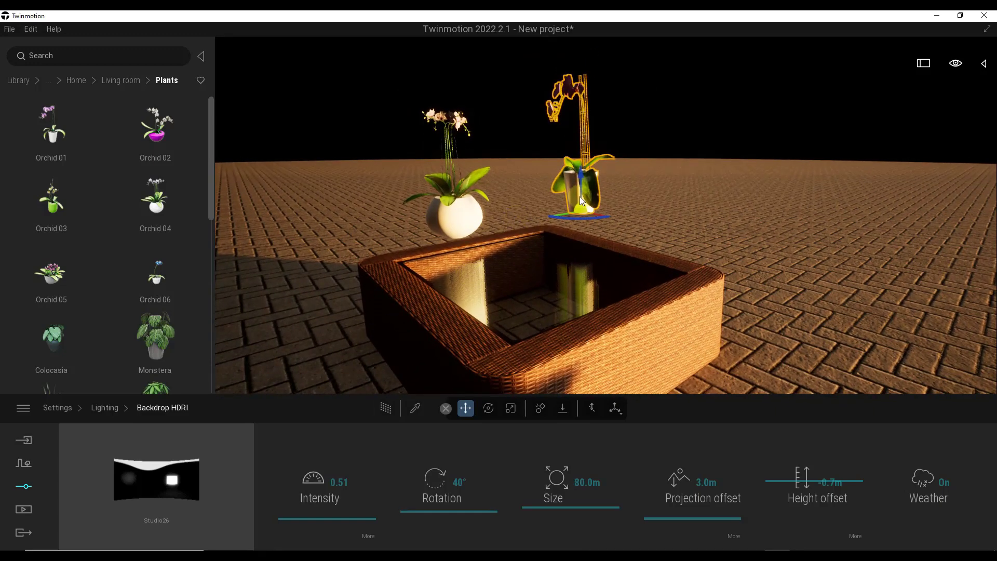
pyautogui.moveTo(585, 159); pyautogui.dragTo(584, 158, button='right')
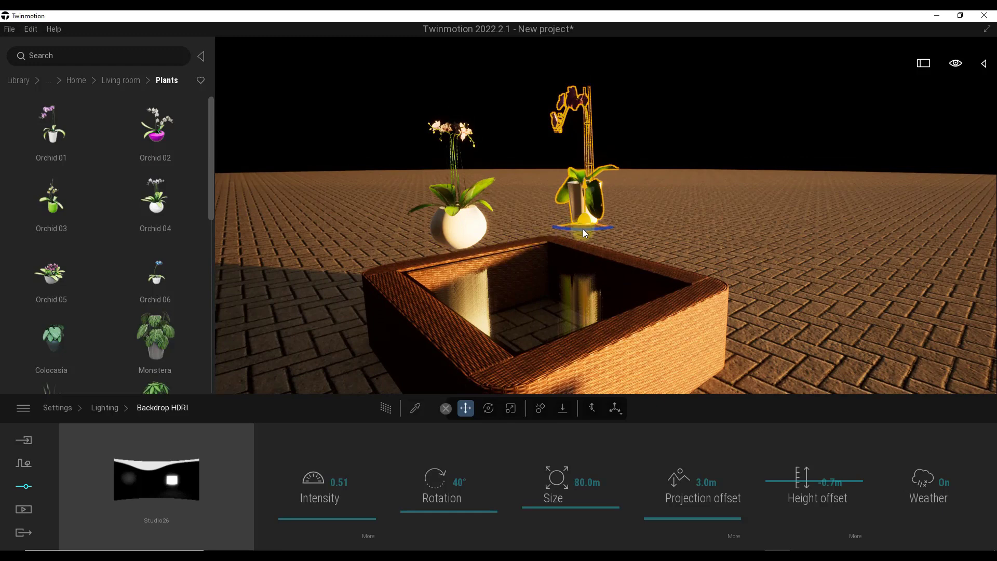
pyautogui.moveTo(579, 289); pyautogui.dragTo(580, 289, button='right')
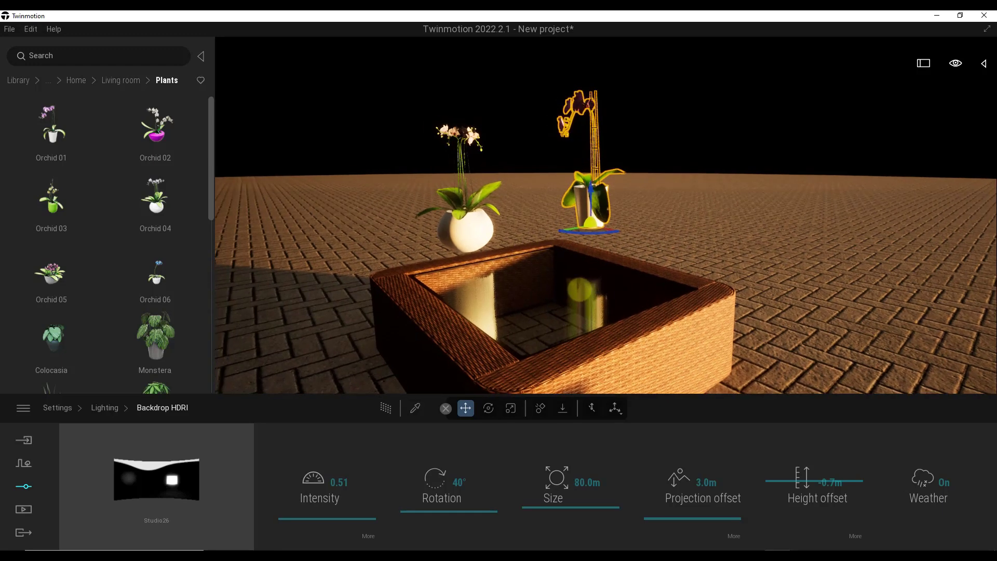
pyautogui.moveTo(578, 288); pyautogui.dragTo(582, 283)
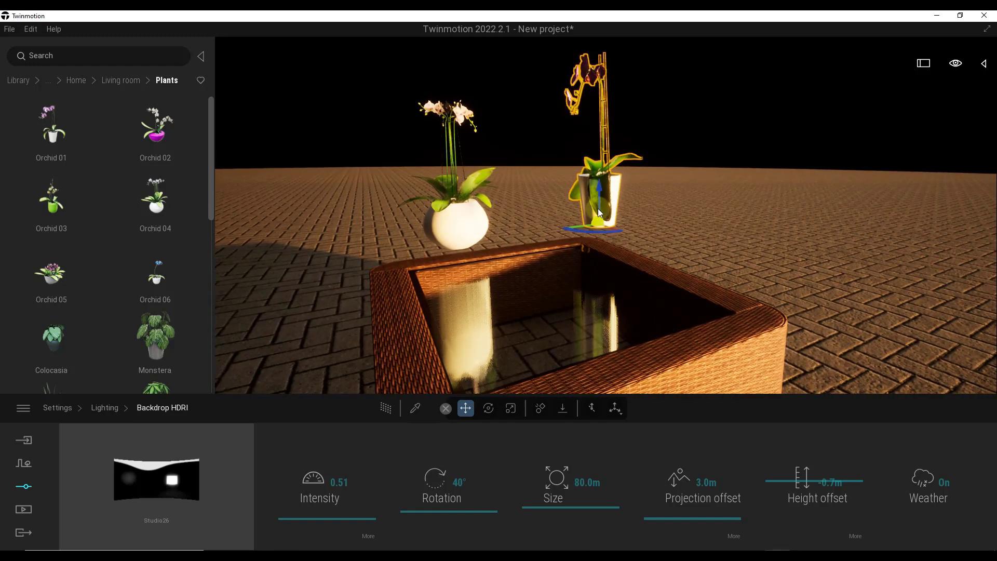
pyautogui.moveTo(600, 192); pyautogui.dragTo(630, 242)
pyautogui.moveTo(589, 289); pyautogui.dragTo(655, 278)
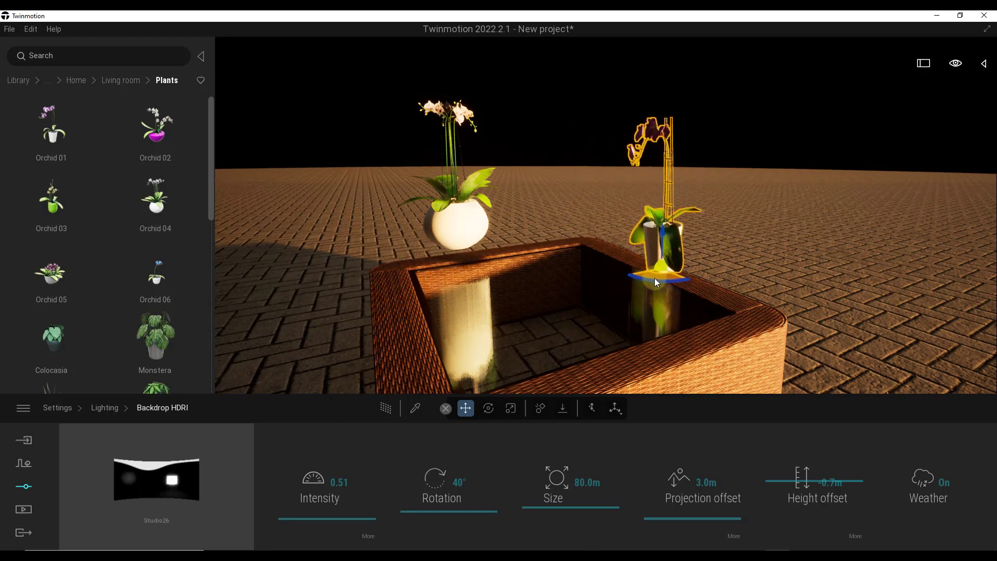
pyautogui.moveTo(663, 243); pyautogui.dragTo(661, 264)
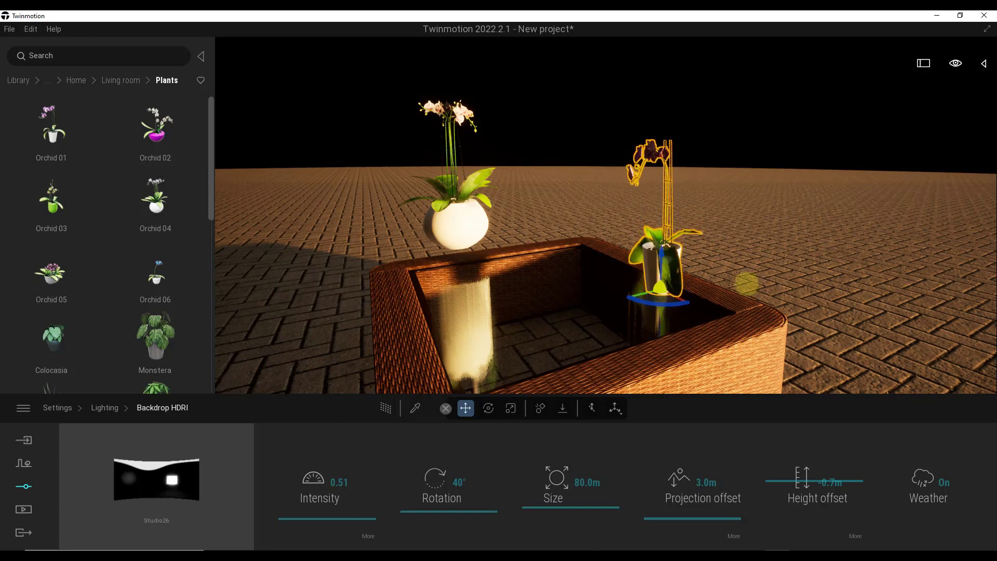
# Step: Adjust the cylindrical-pot orchid's position by hand, sliding it toward the wicker rim and raising it slightly
pyautogui.moveTo(747, 285); pyautogui.dragTo(749, 285, button='right')
pyautogui.scroll(5, 750, 284)
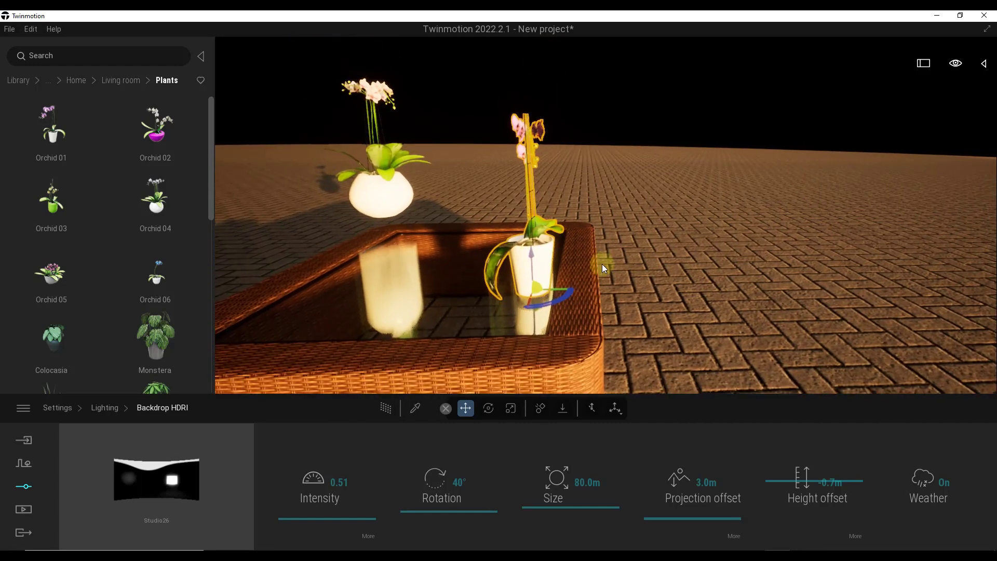
pyautogui.moveTo(530, 254); pyautogui.dragTo(590, 303)
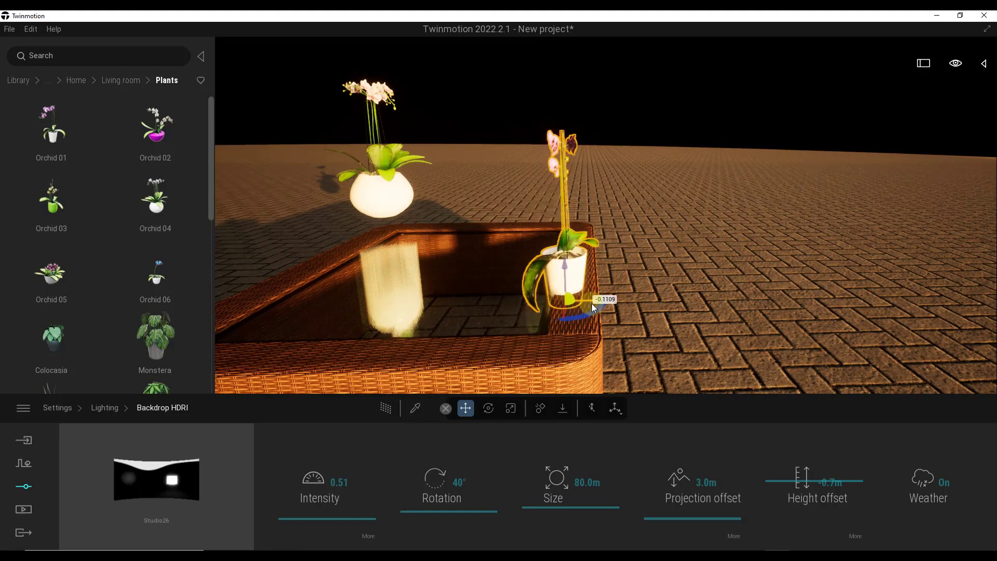
pyautogui.moveTo(567, 259); pyautogui.dragTo(567, 239)
pyautogui.moveTo(567, 239)
pyautogui.keyDown('shift'); pyautogui.mouseDown(button='middle')
pyautogui.moveTo(588, 258)
pyautogui.moveTo(573, 253)
pyautogui.mouseUp(button='middle'); pyautogui.keyUp('shift')
pyautogui.scroll(-2, 574, 253)
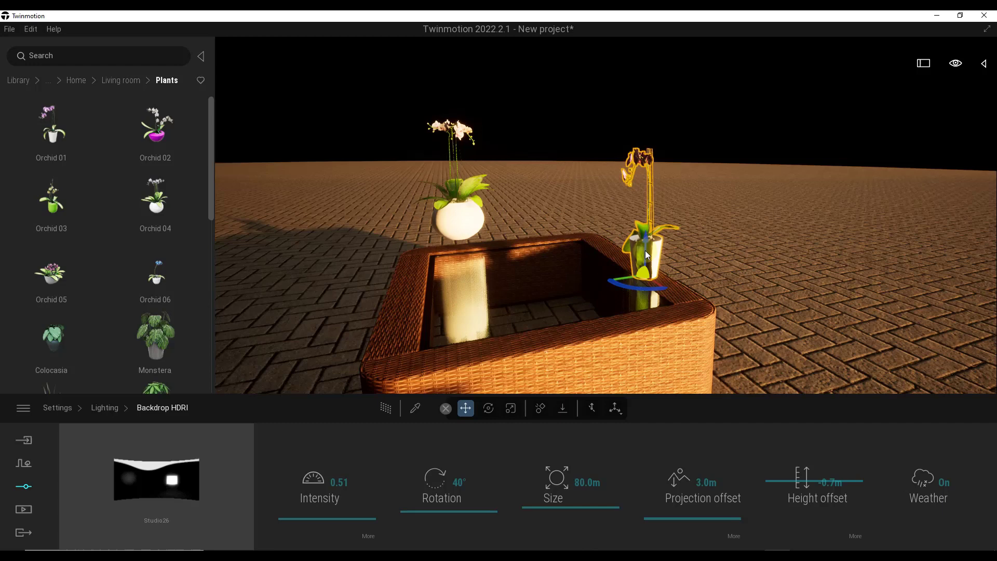
# Step: Raise the cylindrical-pot orchid well above the table and shift it back toward the white round-pot orchid
pyautogui.moveTo(645, 251); pyautogui.dragTo(649, 197)
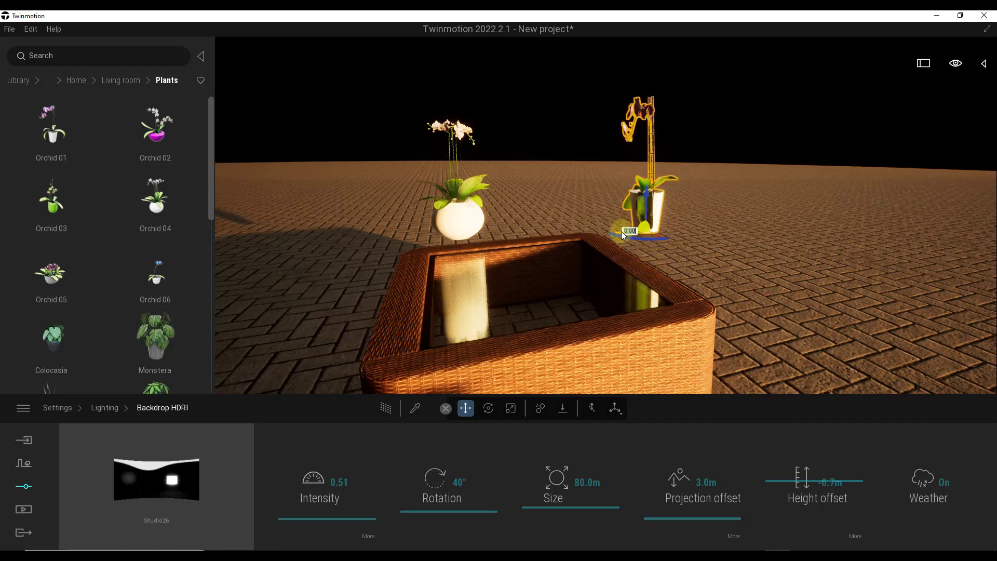
pyautogui.moveTo(622, 233); pyautogui.dragTo(574, 234)
pyautogui.moveTo(582, 306); pyautogui.dragTo(594, 311, button='right')
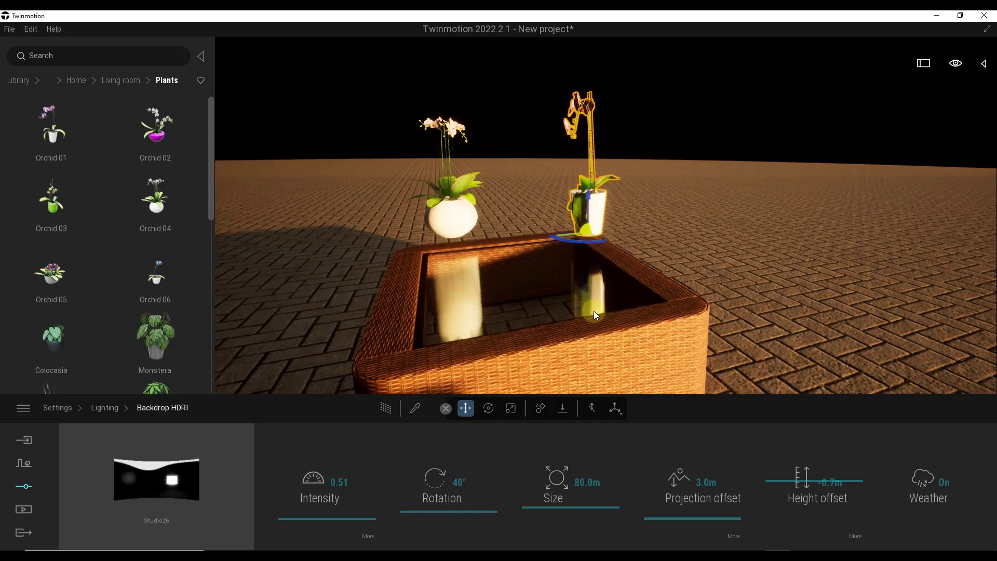
# Step: Drop the selected orchid onto the glass tabletop with Gravity, stop the simulation, and undo the drop
pyautogui.click(563, 411)
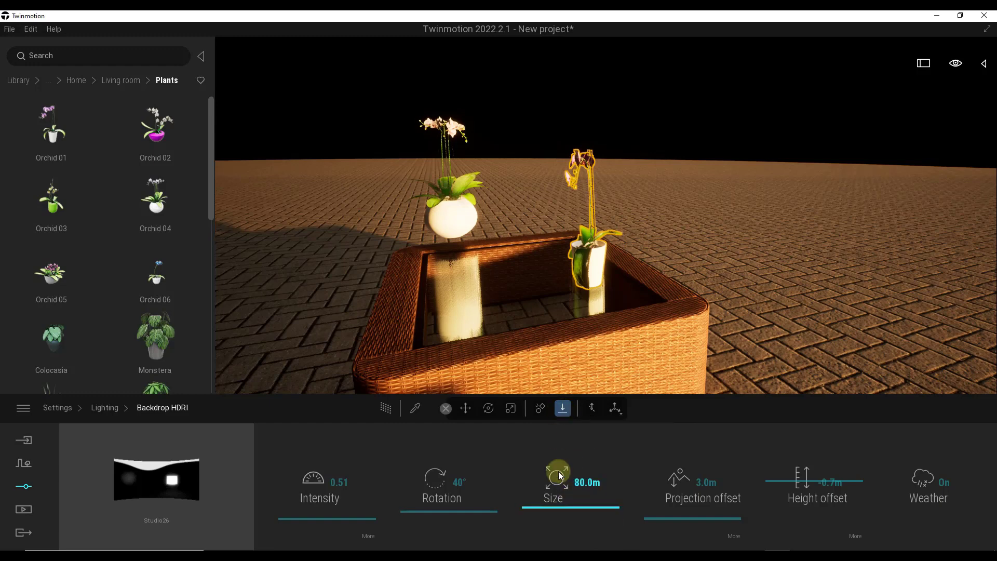
pyautogui.click(559, 412)
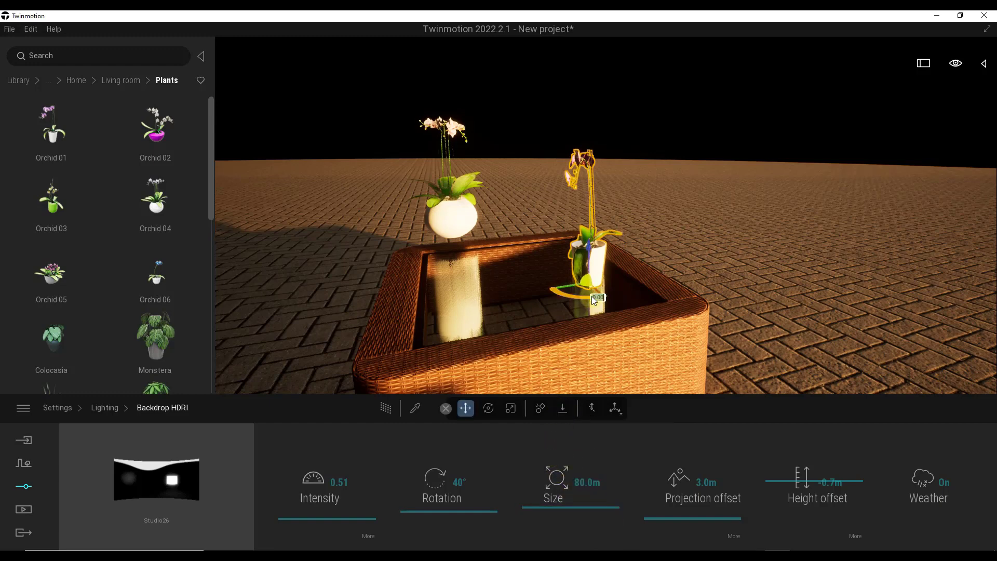
pyautogui.moveTo(591, 296); pyautogui.dragTo(593, 296, button='right')
pyautogui.moveTo(593, 296)
pyautogui.mouseDown(button='middle')
pyautogui.moveTo(611, 295)
pyautogui.moveTo(600, 296)
pyautogui.mouseUp(button='middle')
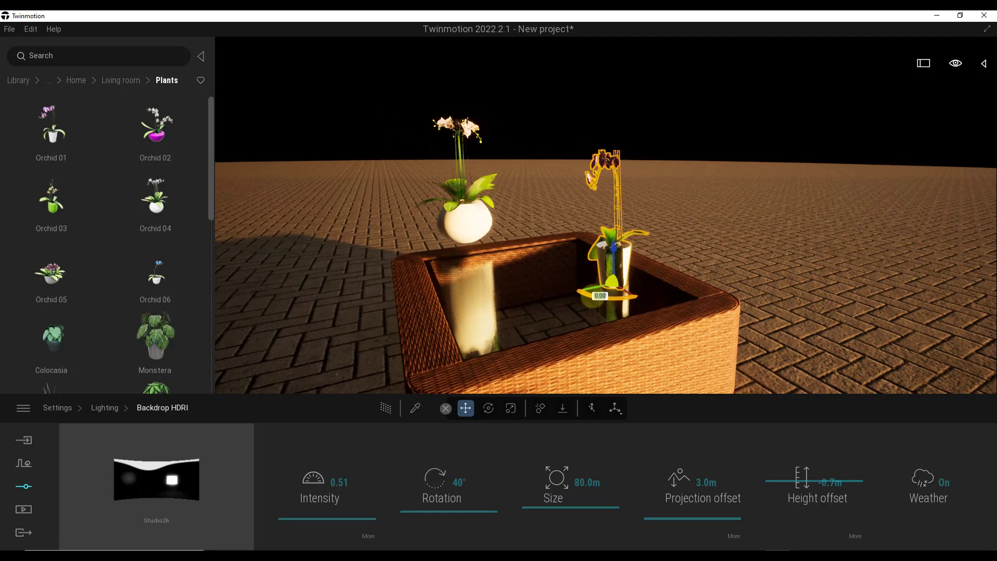
pyautogui.hotkey('ctrl', 'z')
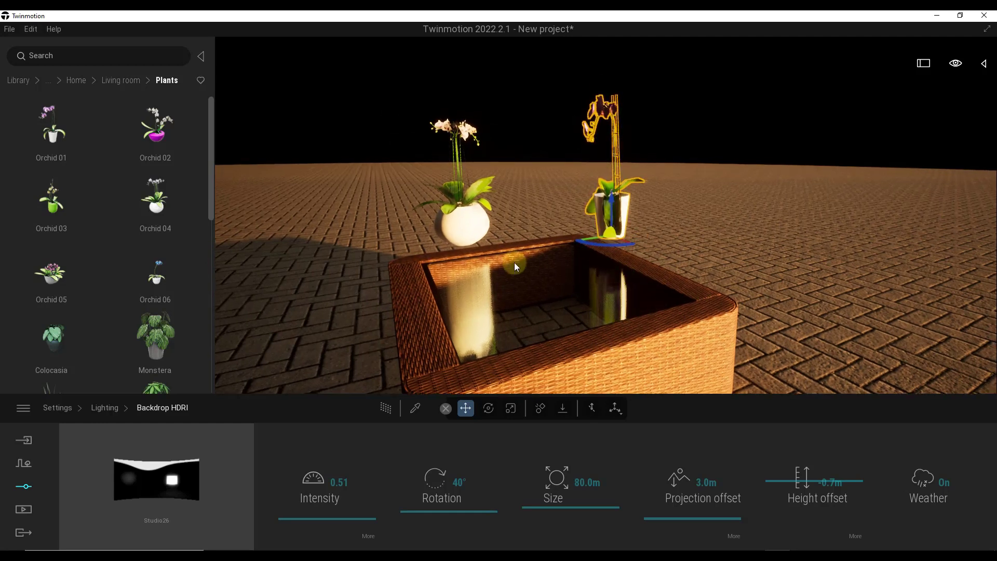
# Step: Select both floating orchids together and drop them onto the glass tabletop with Gravity
pyautogui.keyDown('ctrl'); pyautogui.click(465, 234); pyautogui.keyUp('ctrl')
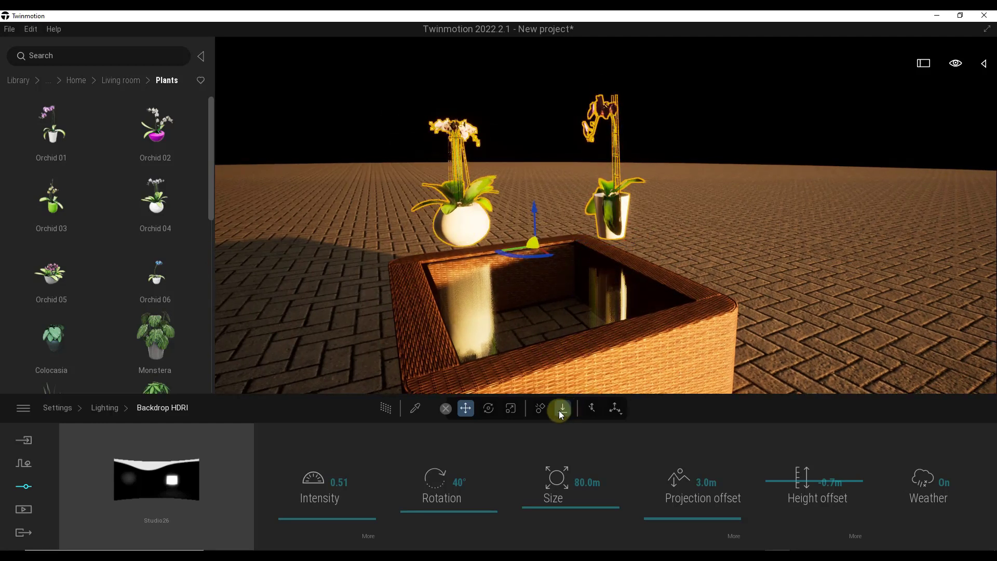
pyautogui.keyDown('ctrl'); pyautogui.click(598, 231); pyautogui.keyUp('ctrl')
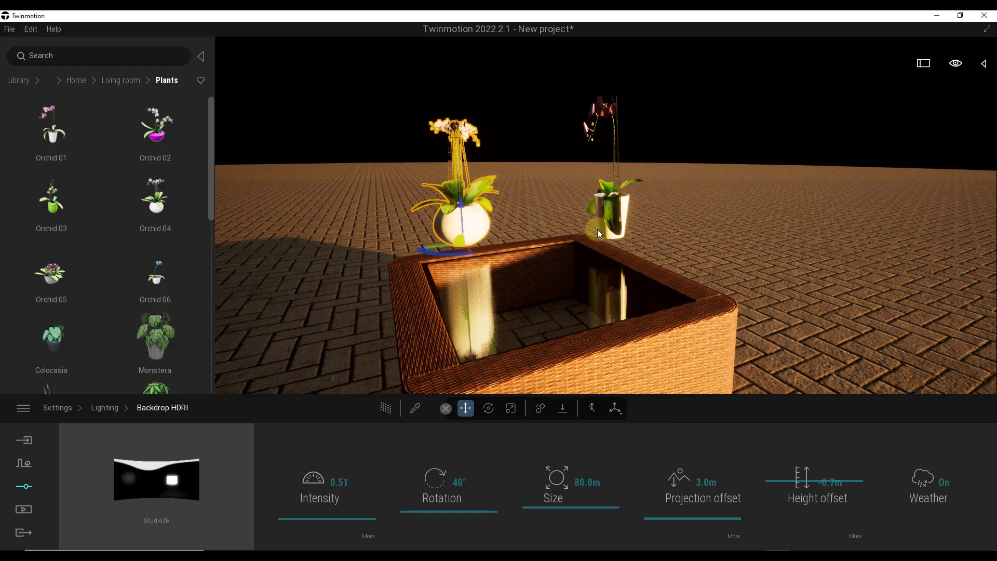
pyautogui.keyDown('ctrl'); pyautogui.click(623, 216); pyautogui.keyUp('ctrl')
pyautogui.click(564, 408)
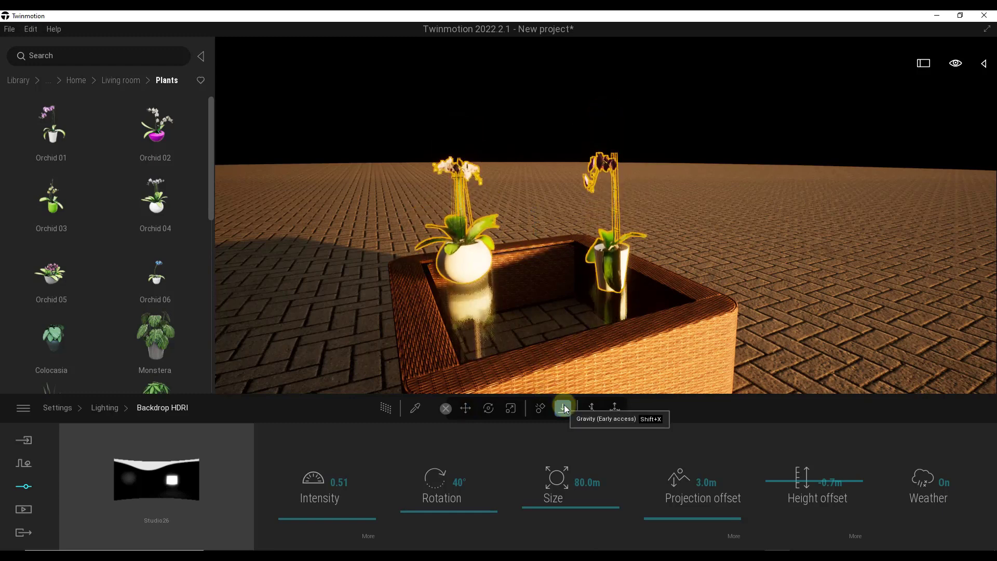
pyautogui.moveTo(553, 293); pyautogui.dragTo(552, 292, button='right')
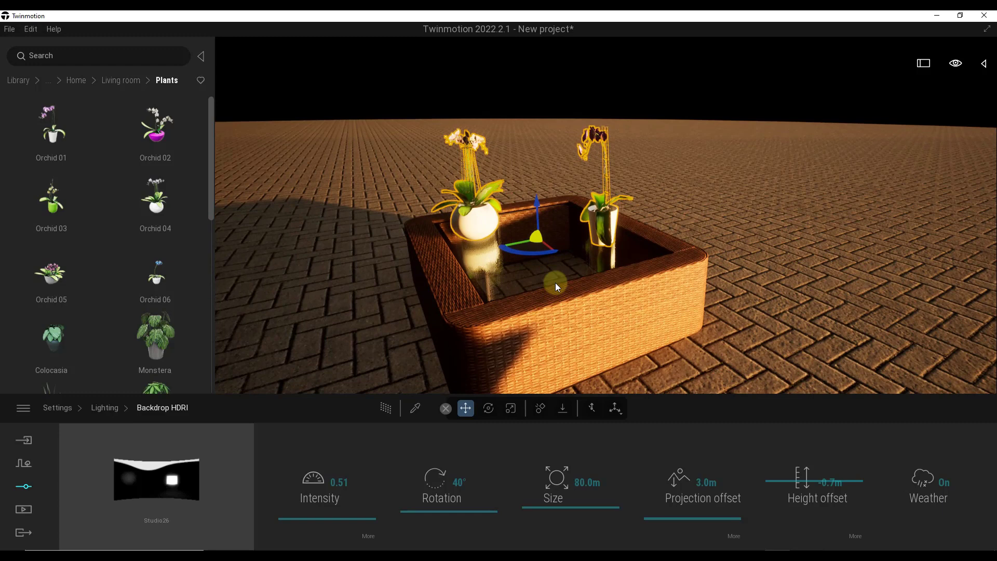
pyautogui.click(562, 409)
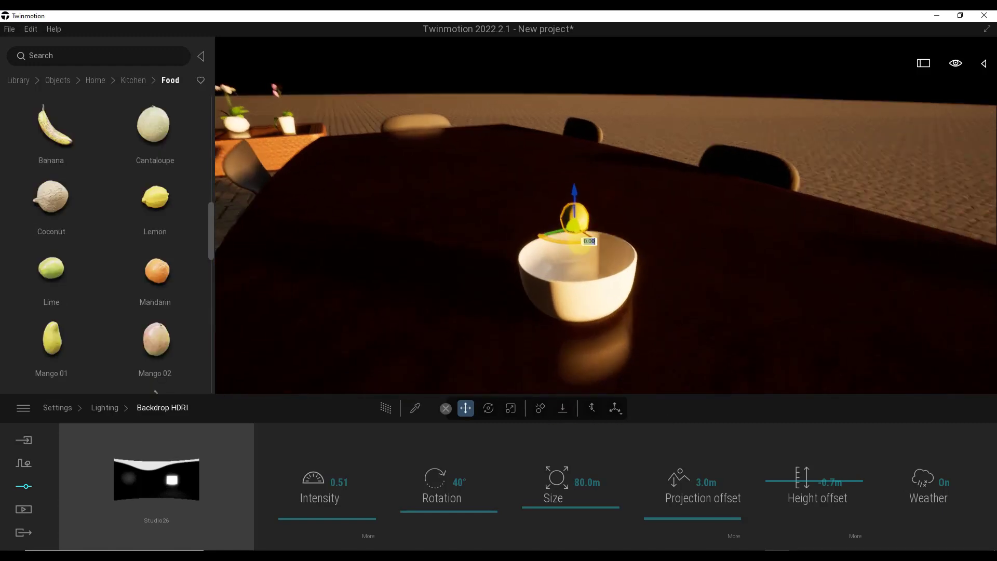
# Step: Make two instance copies of the lime floating above the white bowl, offsetting the first about 0.05 m
pyautogui.moveTo(580, 245)
pyautogui.keyDown('shift'); pyautogui.mouseDown(button='middle')
pyautogui.moveTo(558, 245)
pyautogui.moveTo(581, 245)
pyautogui.mouseUp(button='middle'); pyautogui.keyUp('shift')
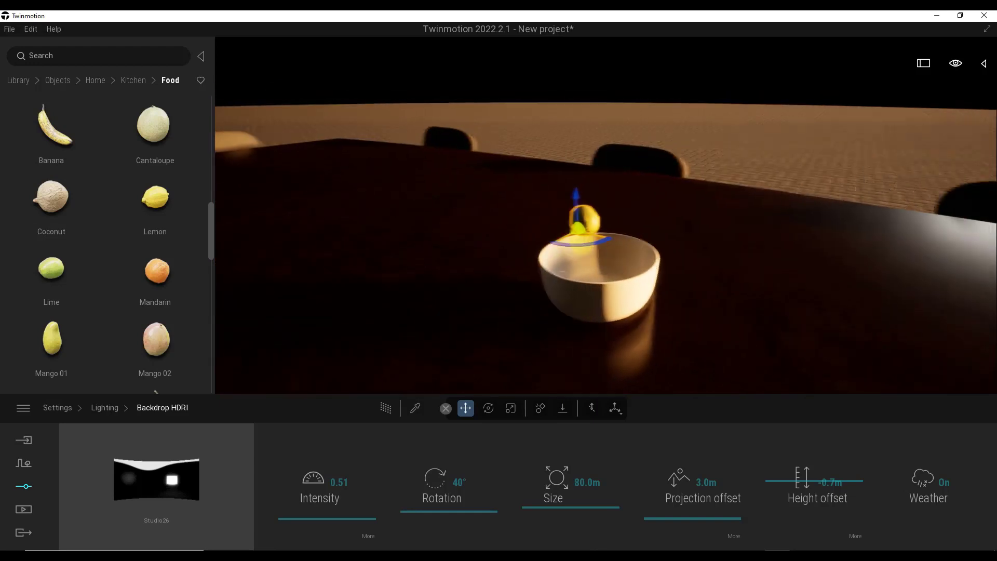
pyautogui.scroll(3, 581, 245)
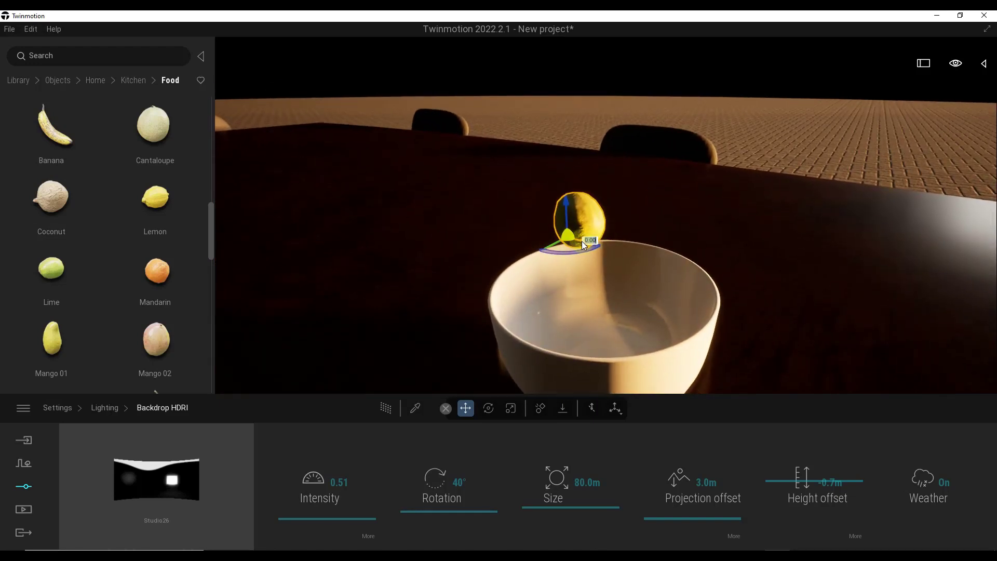
pyautogui.keyDown('alt'); pyautogui.moveTo(581, 240); pyautogui.dragTo(606, 257); pyautogui.keyUp('alt')
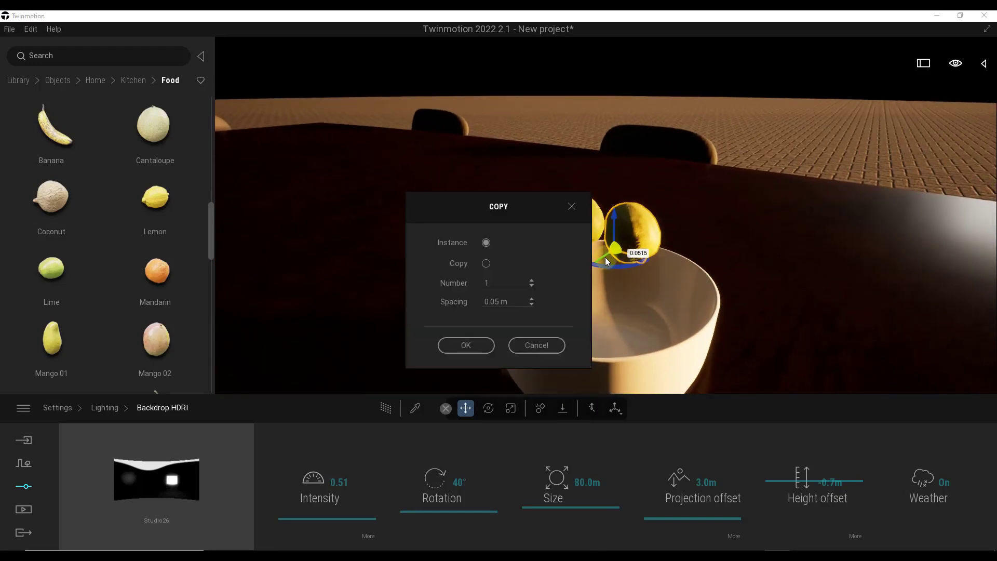
pyautogui.click(470, 344)
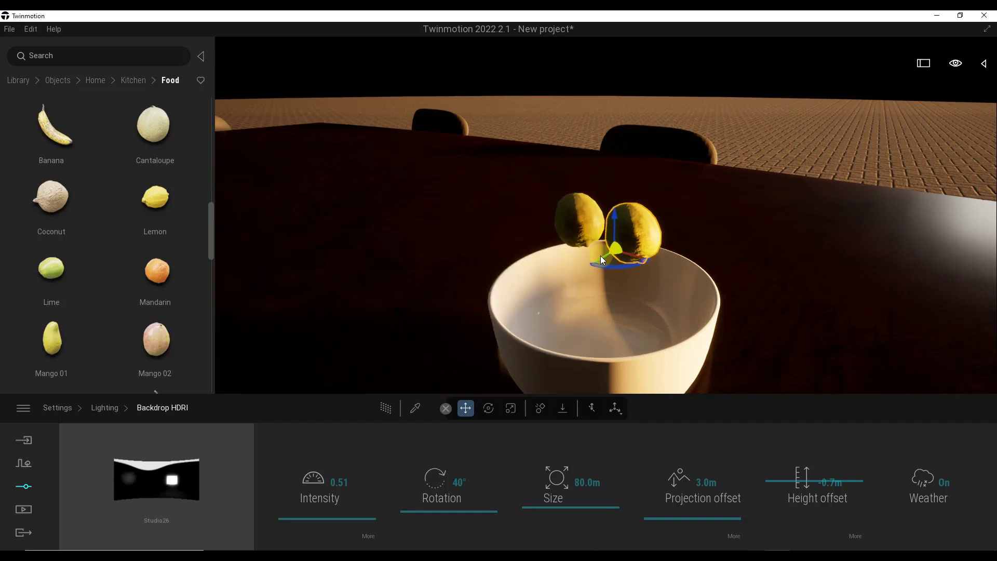
pyautogui.keyDown('alt'); pyautogui.moveTo(603, 257); pyautogui.dragTo(563, 283); pyautogui.keyUp('alt')
pyautogui.click(481, 344)
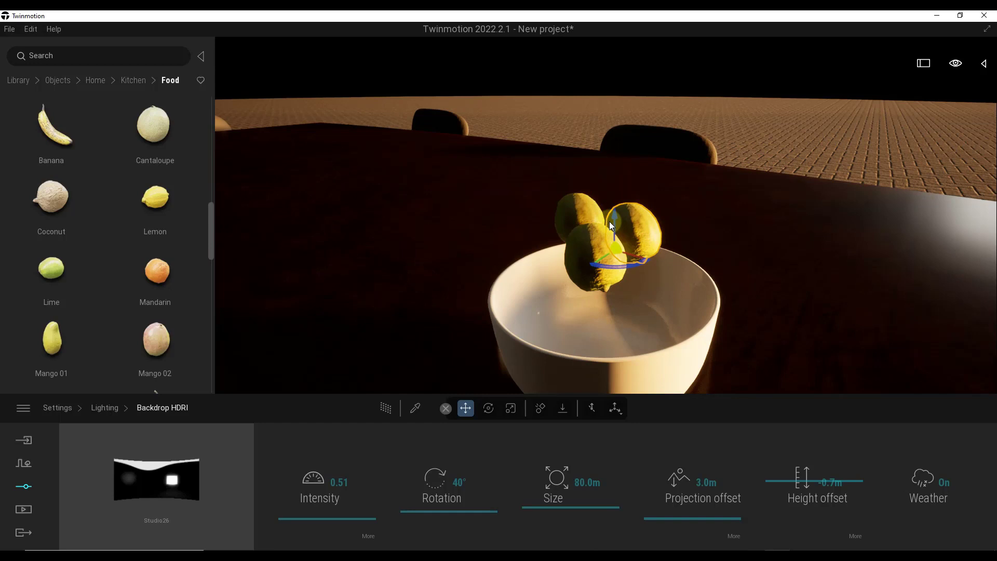
# Step: Try lowering two of the limes into the bowl by hand, and undo the moves
pyautogui.moveTo(611, 226); pyautogui.dragTo(607, 303)
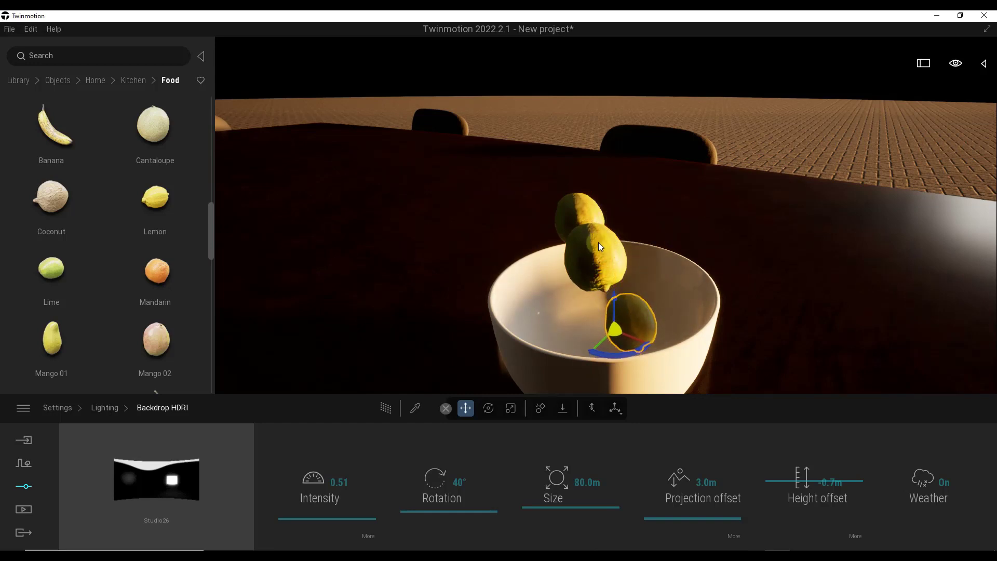
pyautogui.click(582, 234)
pyautogui.moveTo(576, 237); pyautogui.dragTo(581, 330)
pyautogui.keyDown('shift'); pyautogui.moveTo(669, 285); pyautogui.dragTo(670, 287, button='middle'); pyautogui.keyUp('shift')
pyautogui.keyDown('shift'); pyautogui.moveTo(532, 289); pyautogui.dragTo(526, 303, button='middle'); pyautogui.keyUp('shift')
pyautogui.hotkey('ctrl', 'z')
pyautogui.hotkey('ctrl', 'z')
pyautogui.hotkey('ctrl', 'z')
pyautogui.moveTo(526, 302); pyautogui.dragTo(527, 294, button='right')
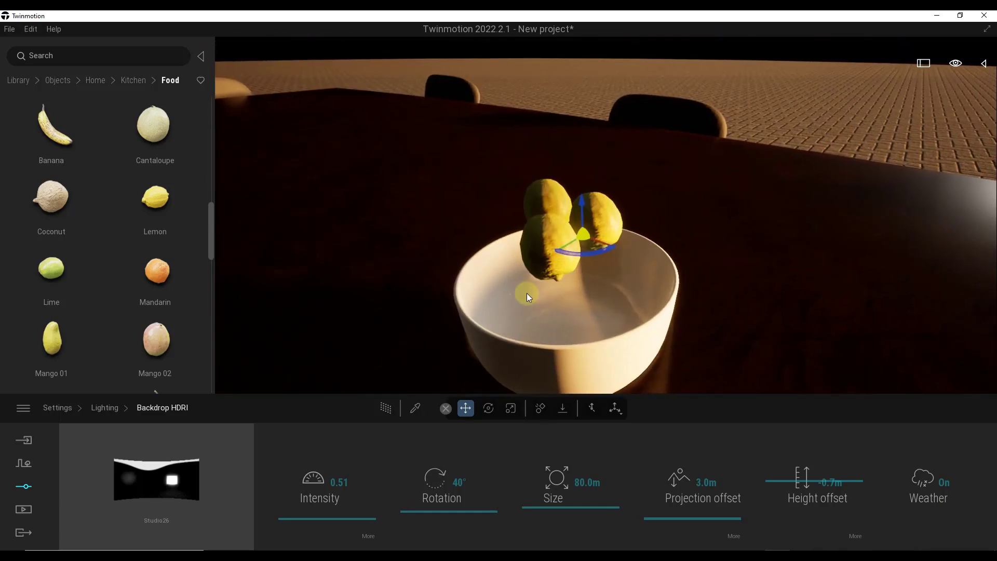
# Step: Select all three limes above the bowl, drop them with Gravity, and undo the drop
pyautogui.click(539, 246)
pyautogui.moveTo(594, 256); pyautogui.dragTo(599, 238, button='right')
pyautogui.moveTo(539, 238); pyautogui.dragTo(540, 235, button='right')
pyautogui.press('q')
pyautogui.press('e')
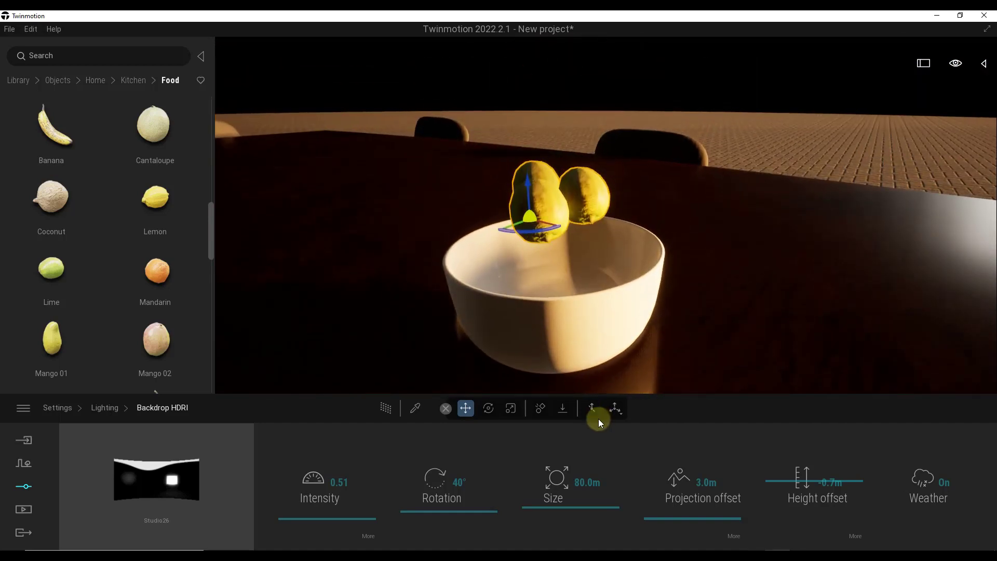
pyautogui.click(563, 408)
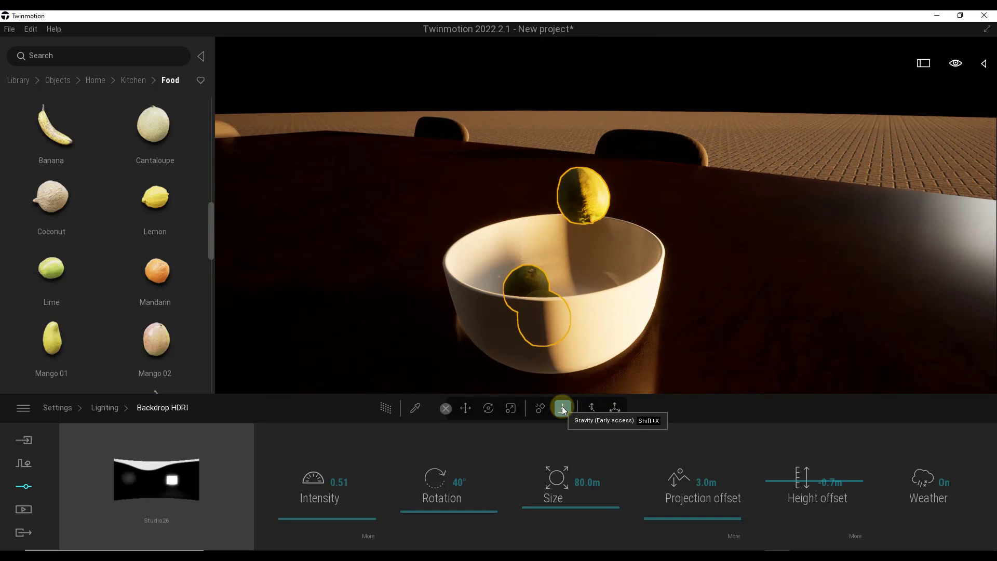
pyautogui.hotkey('ctrl', 'z')
# Step: Shift the separate lime above the bowl slightly farther away from the other two
pyautogui.click(588, 201)
pyautogui.moveTo(563, 225); pyautogui.dragTo(573, 223)
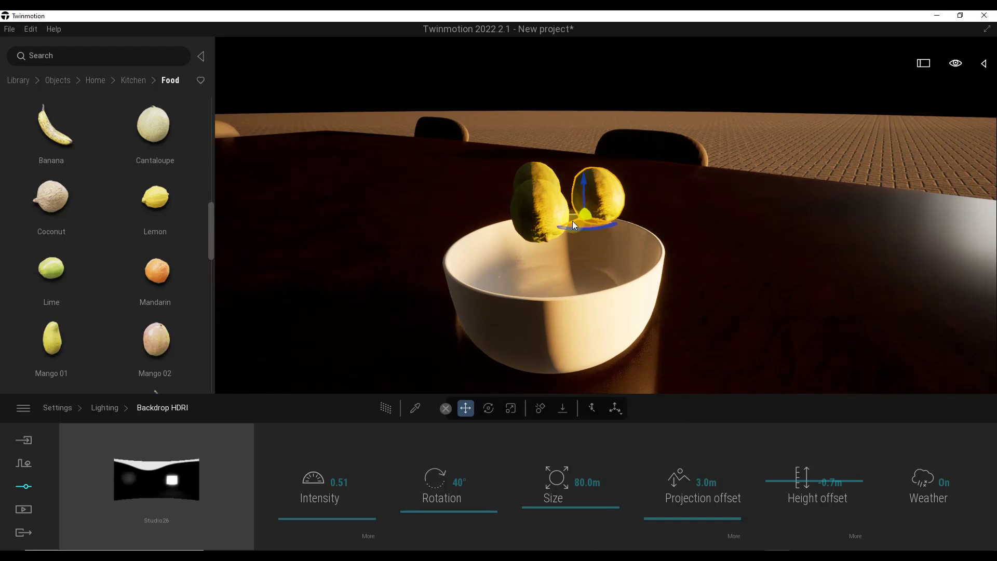
# Step: Drop the three respaced limes into the bowl with Gravity, and undo the drop
pyautogui.click(537, 167)
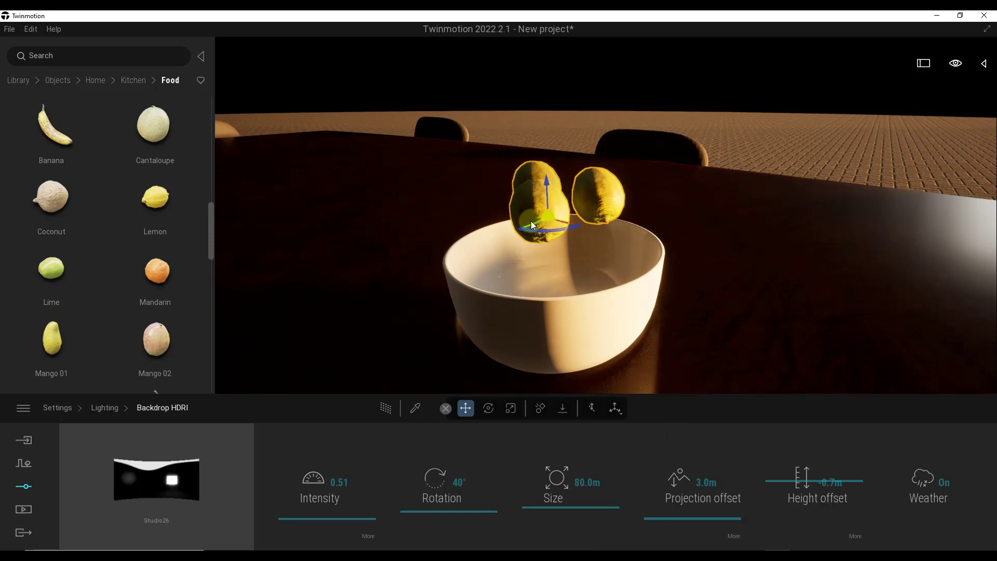
pyautogui.click(564, 409)
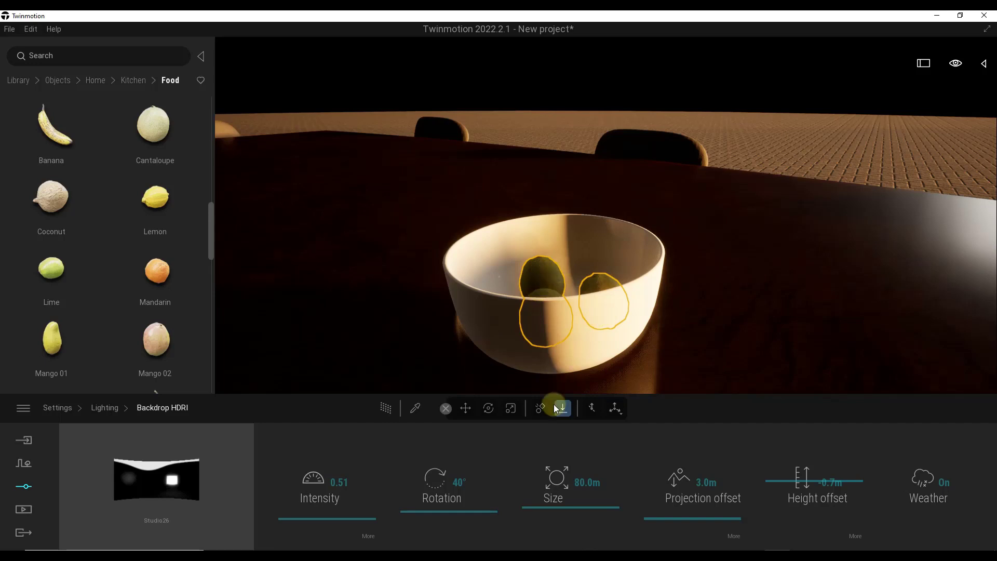
pyautogui.hotkey('ctrl', 'z')
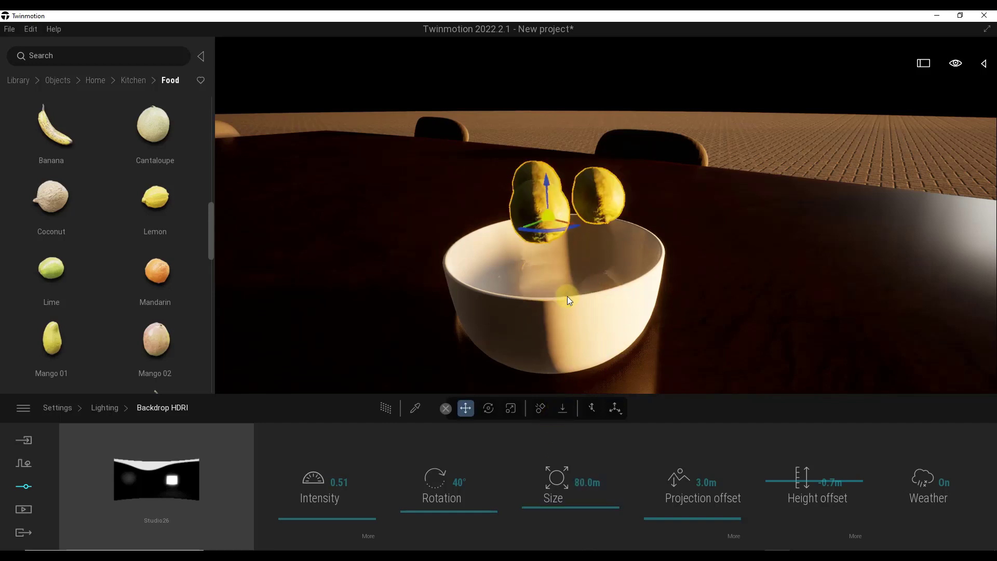
# Step: Select the three Lime objects in the scene graph and copy them straight up as one instance set with 0.06 m spacing
pyautogui.moveTo(553, 191); pyautogui.dragTo(953, 32, button='right')
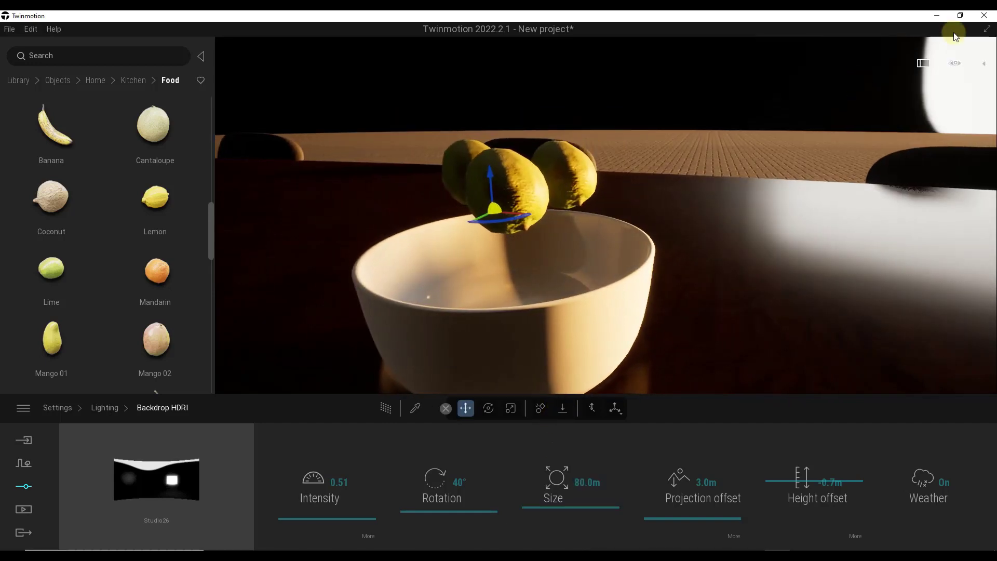
pyautogui.click(985, 66)
pyautogui.click(874, 203)
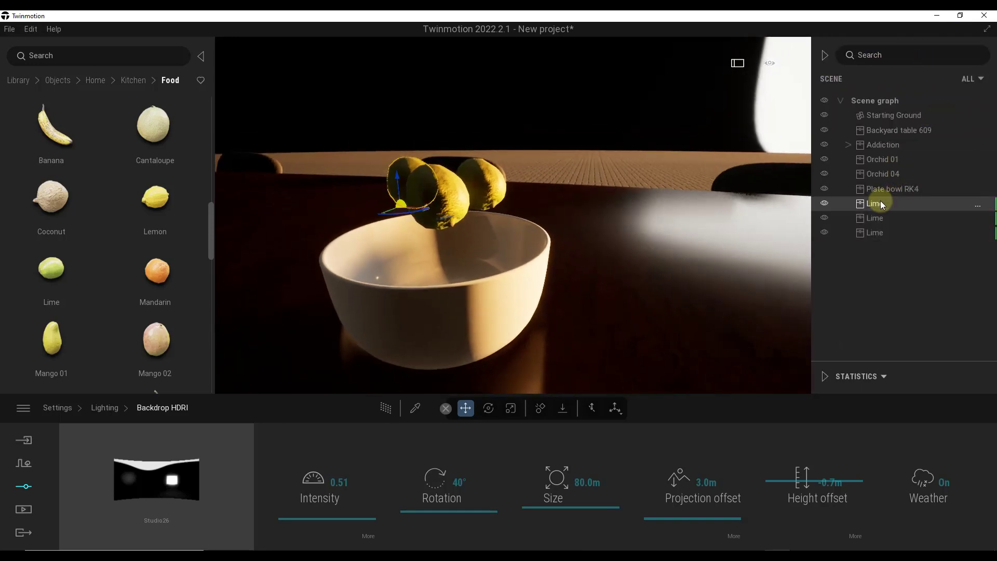
pyautogui.keyDown('shift'); pyautogui.click(883, 232); pyautogui.keyUp('shift')
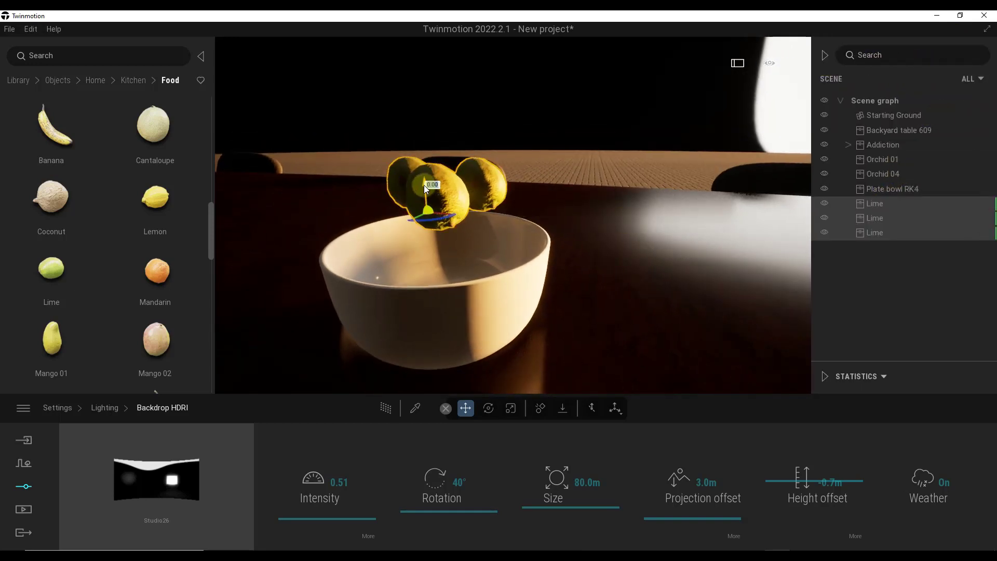
pyautogui.keyDown('alt'); pyautogui.moveTo(423, 185); pyautogui.dragTo(423, 119); pyautogui.keyUp('alt')
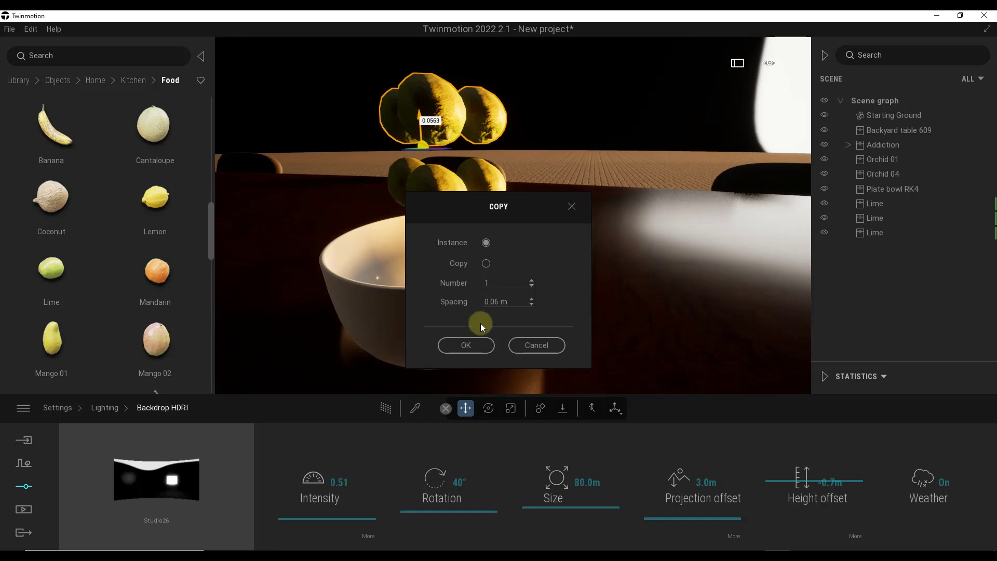
pyautogui.click(479, 346)
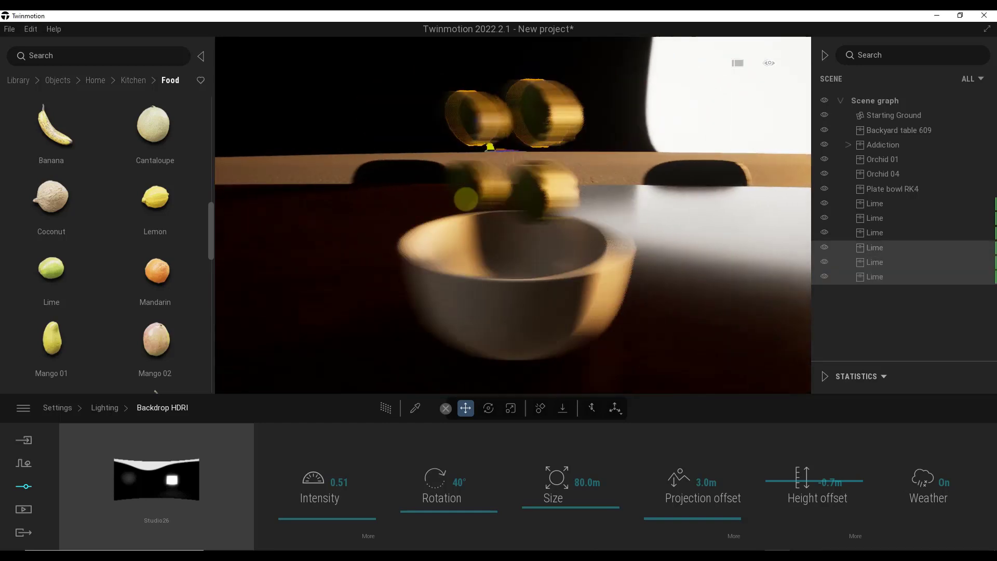
# Step: Select all six Lime objects in the scene graph and drop them into the bowl with Gravity
pyautogui.click(874, 203)
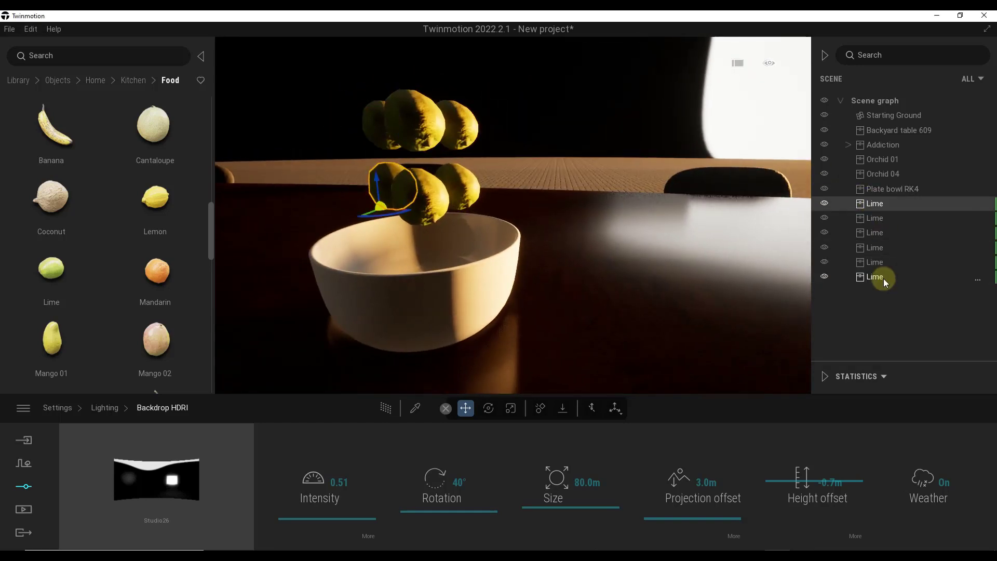
pyautogui.keyDown('shift'); pyautogui.click(882, 276); pyautogui.keyUp('shift')
pyautogui.click(562, 408)
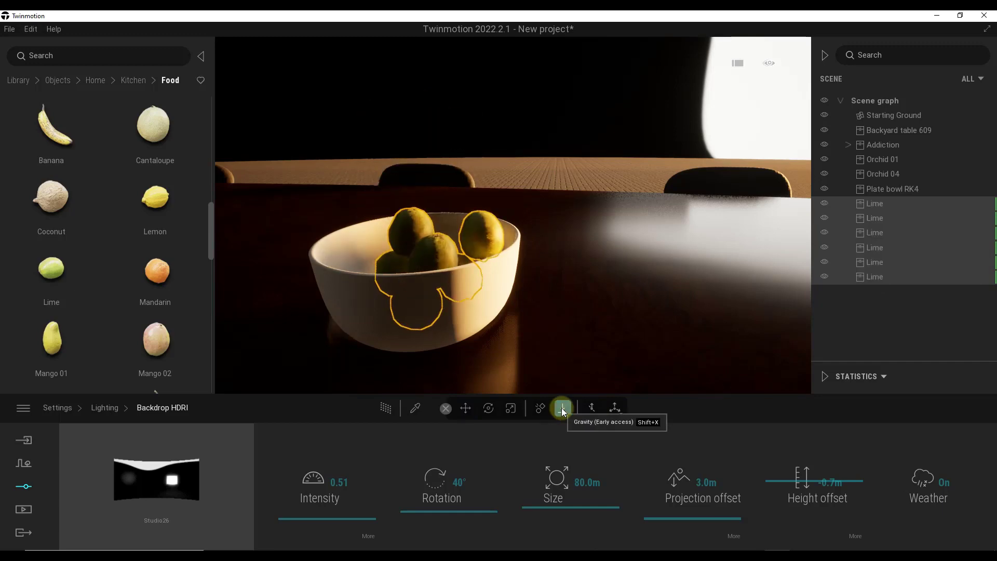
pyautogui.keyDown('shift'); pyautogui.moveTo(475, 165); pyautogui.dragTo(472, 162, button='middle'); pyautogui.keyUp('shift')
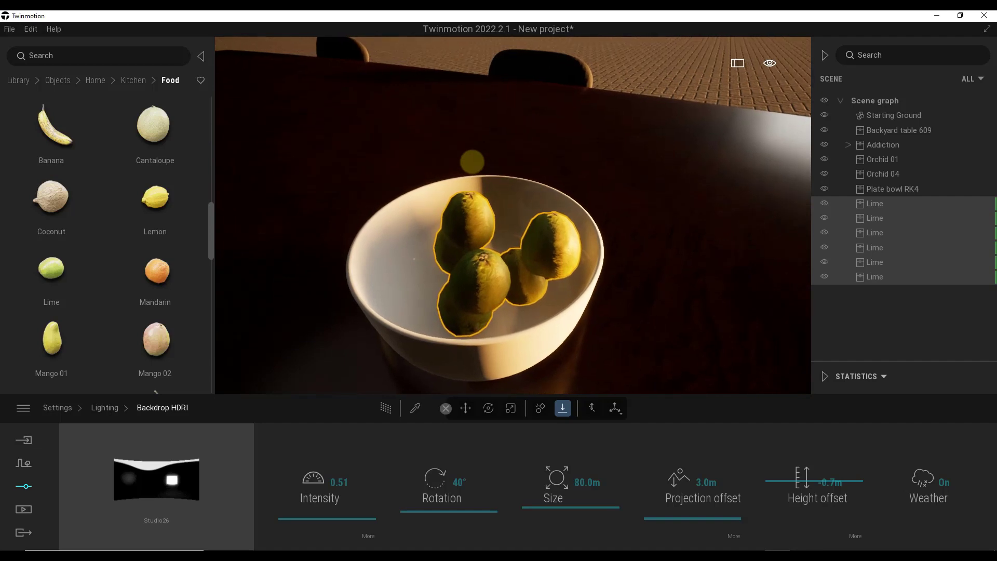
# Step: Turn on Move with collision and nudge the lime at the bowl's near side
pyautogui.click(473, 220)
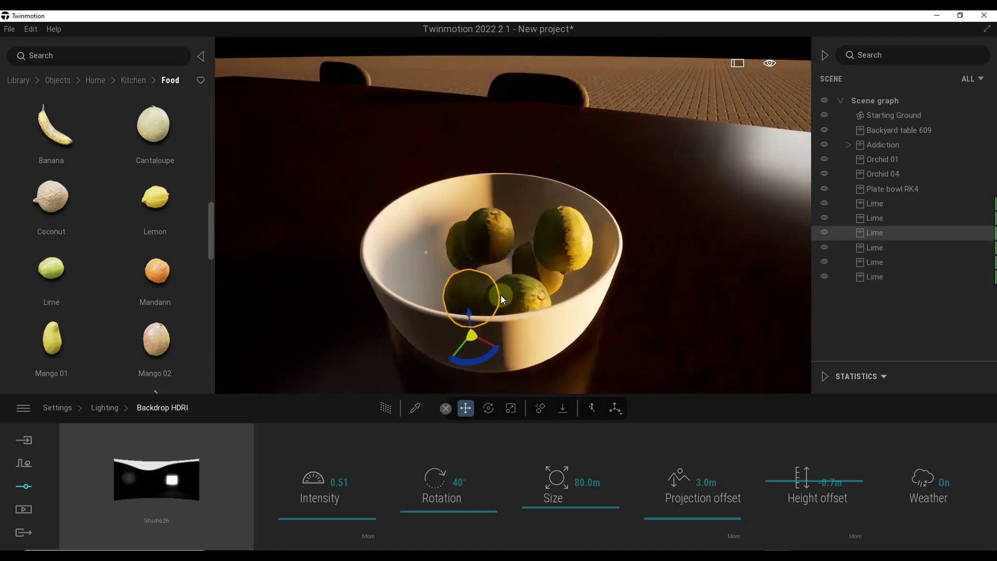
pyautogui.click(538, 412)
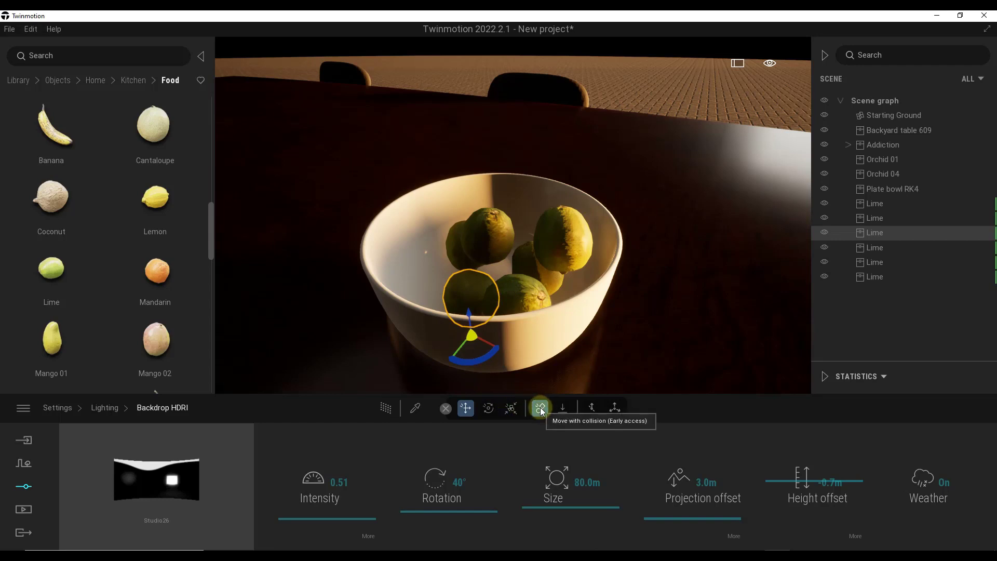
pyautogui.moveTo(478, 354)
pyautogui.mouseDown()
pyautogui.moveTo(329, 345)
pyautogui.moveTo(472, 362)
pyautogui.moveTo(372, 337)
pyautogui.moveTo(468, 356)
pyautogui.mouseUp()
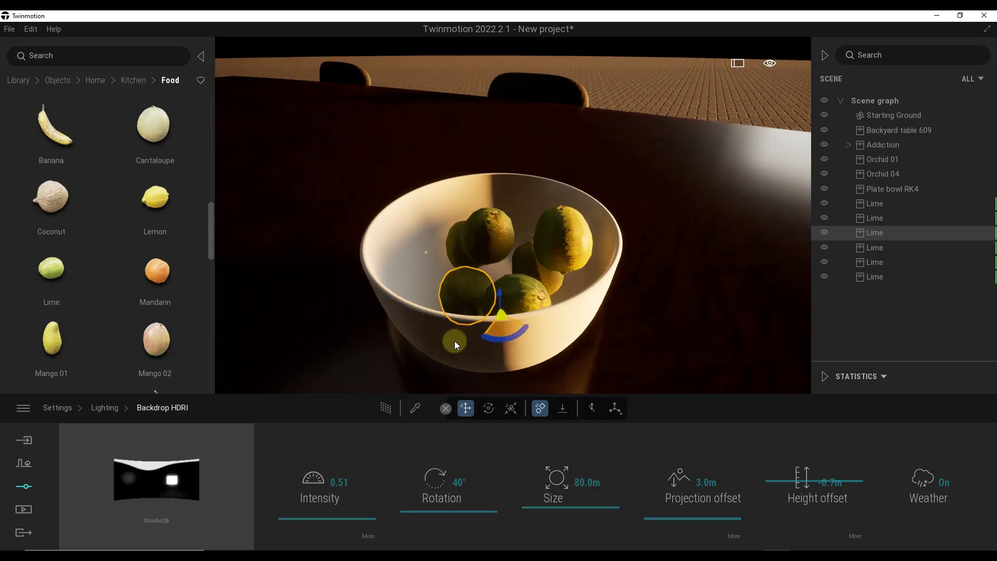
# Step: Slide the upper lime across to the bowl's empty side with collision, and settle it with Gravity
pyautogui.click(486, 242)
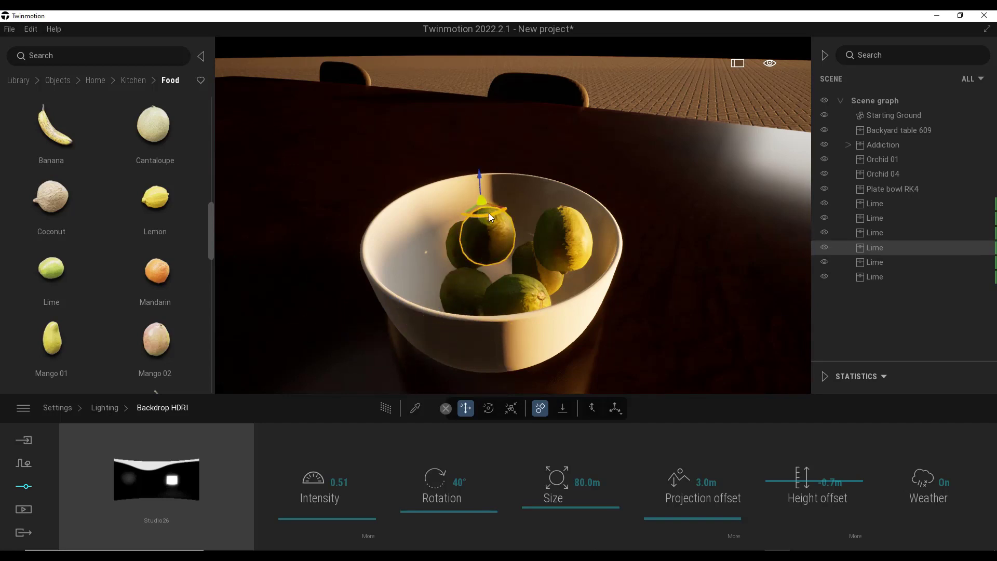
pyautogui.moveTo(458, 216); pyautogui.dragTo(409, 251)
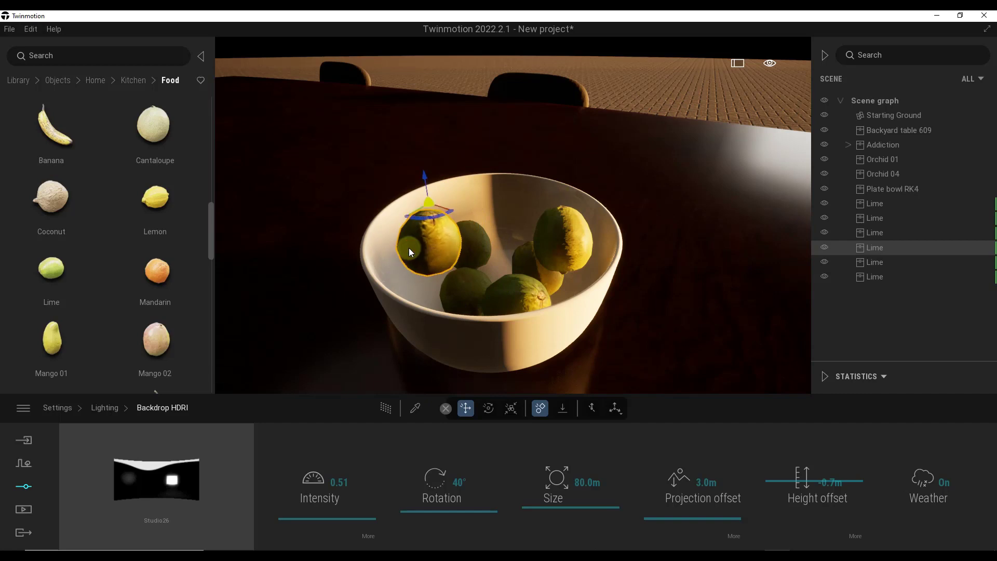
pyautogui.click(566, 412)
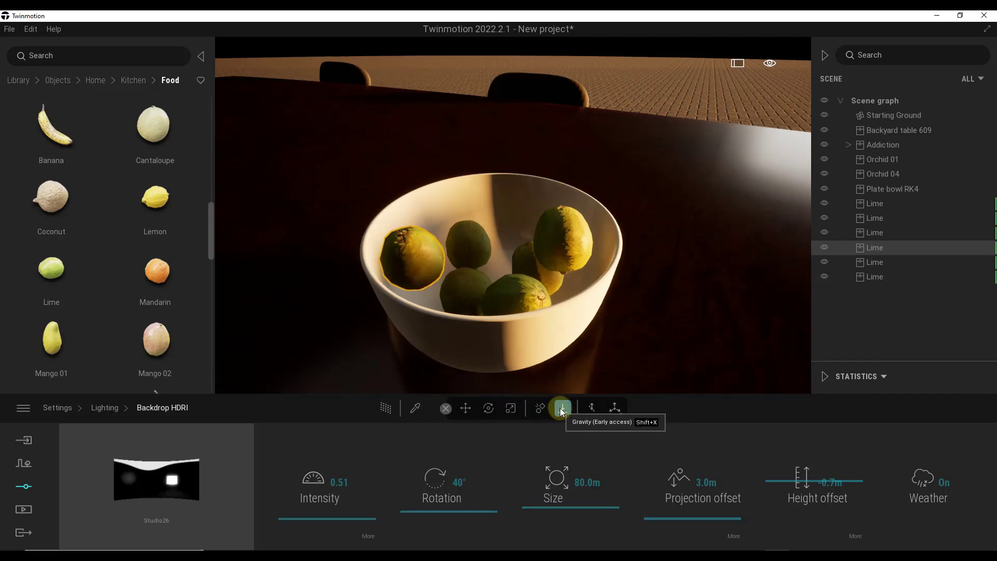
# Step: Select the lime resting high on the opposite side of the bowl and apply Gravity to it
pyautogui.click(566, 242)
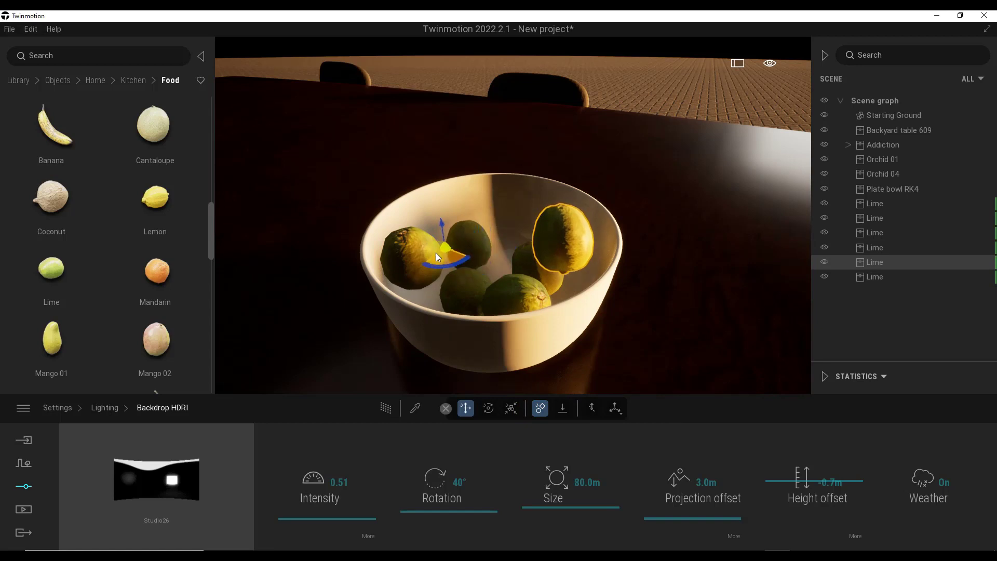
pyautogui.click(547, 411)
pyautogui.click(564, 412)
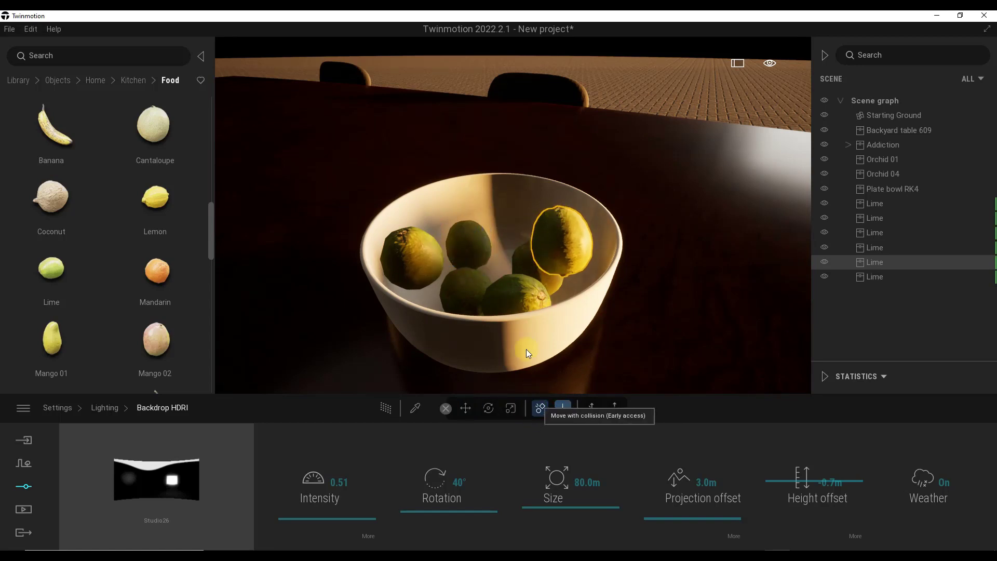
pyautogui.keyDown('shift'); pyautogui.moveTo(545, 234); pyautogui.dragTo(540, 236, button='middle'); pyautogui.keyUp('shift')
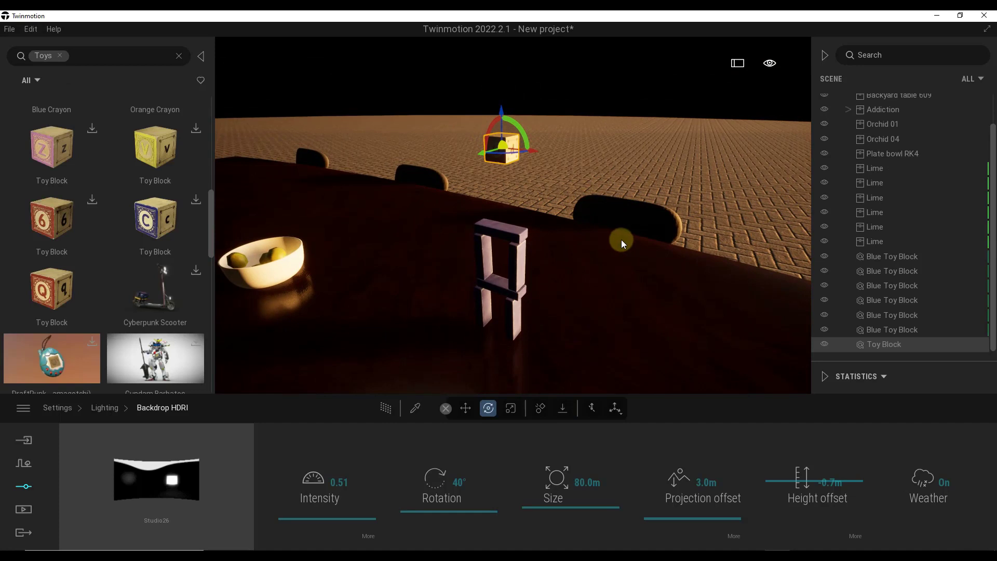
# Step: Select the Toy Block and all six Blue Toy Blocks of the tower, and drop them together with Gravity
pyautogui.keyDown('shift'); pyautogui.click(887, 257); pyautogui.keyUp('shift')
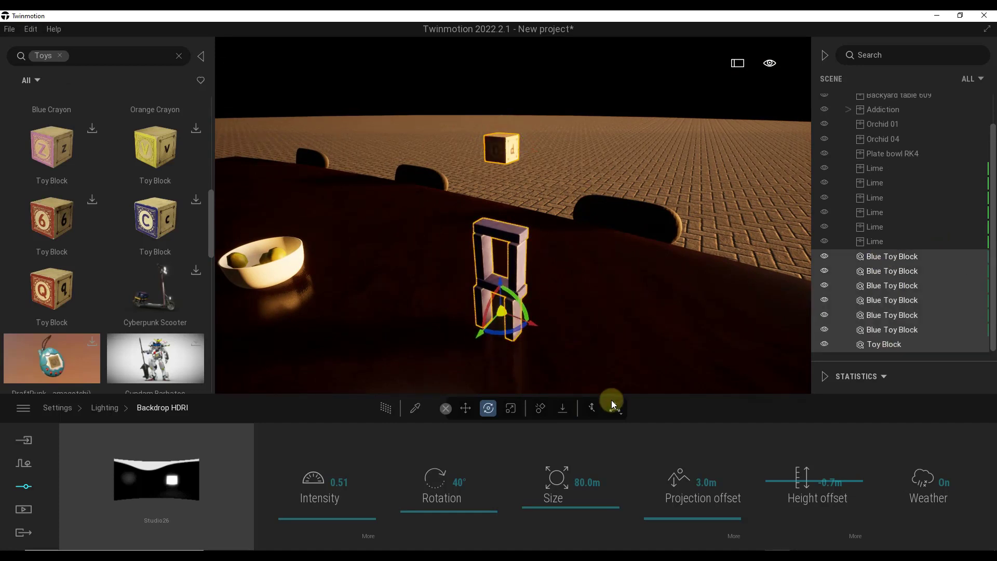
pyautogui.click(562, 409)
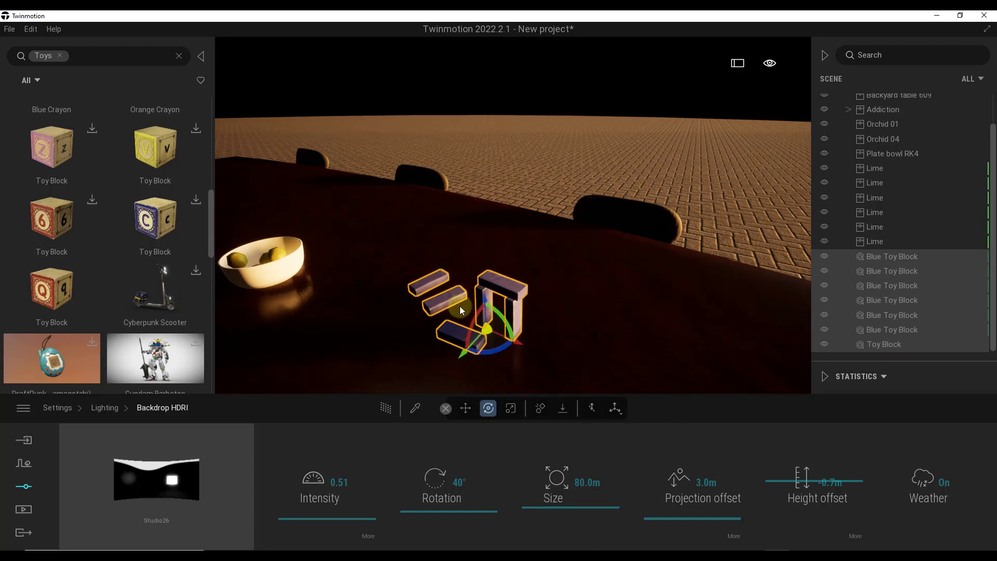
pyautogui.moveTo(547, 305); pyautogui.dragTo(546, 303, button='right')
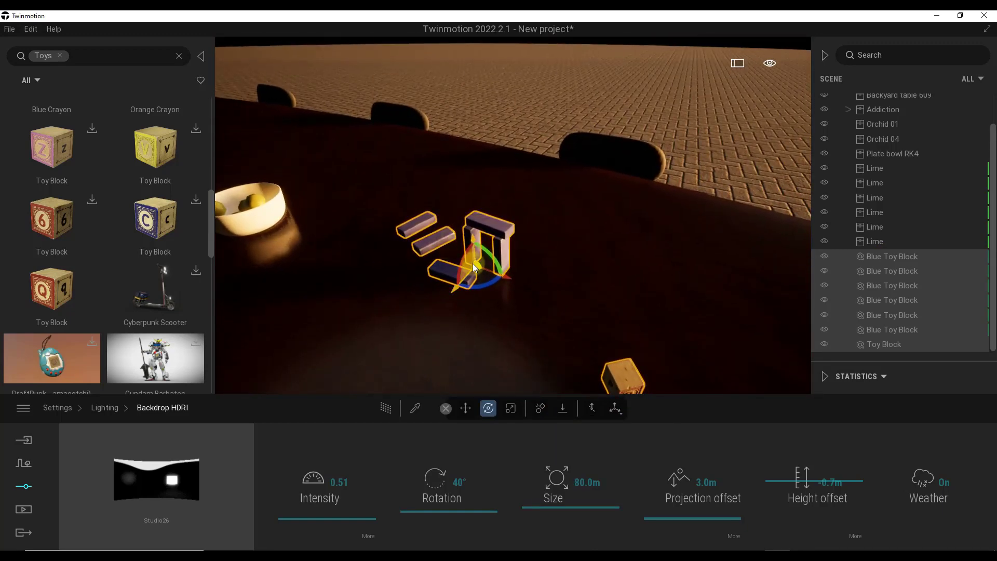
pyautogui.moveTo(505, 272); pyautogui.dragTo(504, 272, button='right')
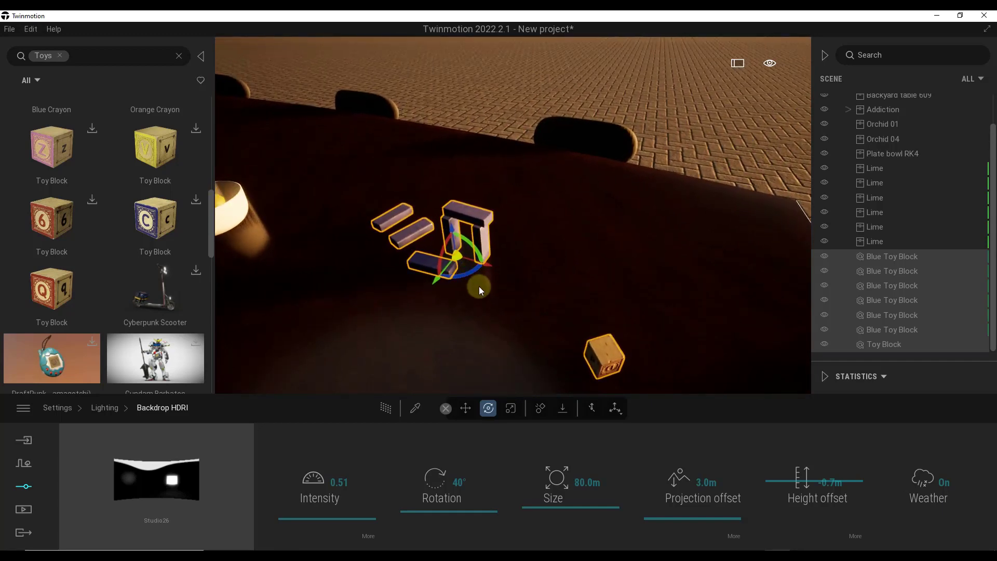